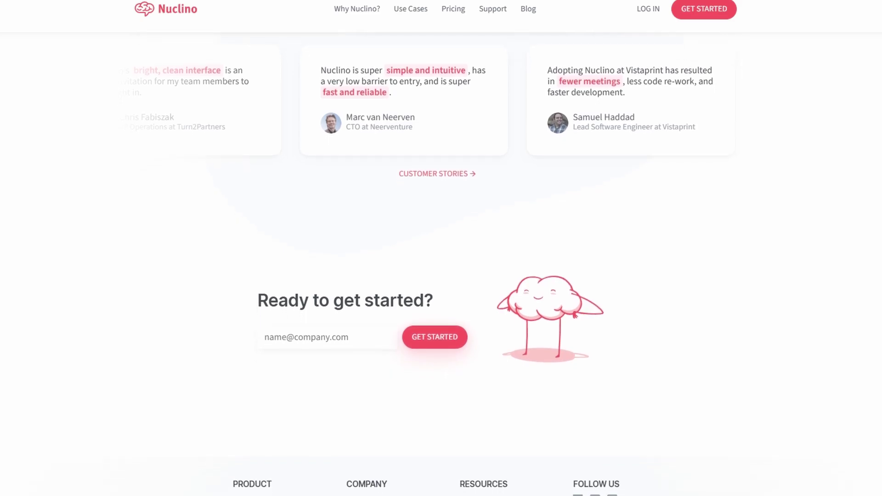
Open the Why Nuclino? page and scroll down to its 'Purposefully simple' section
click(345, 13)
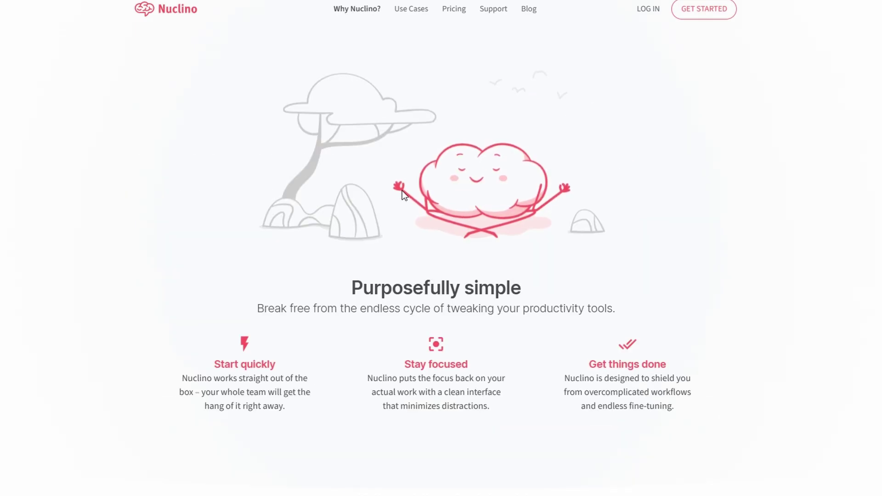
scroll(401, 191, down, 3)
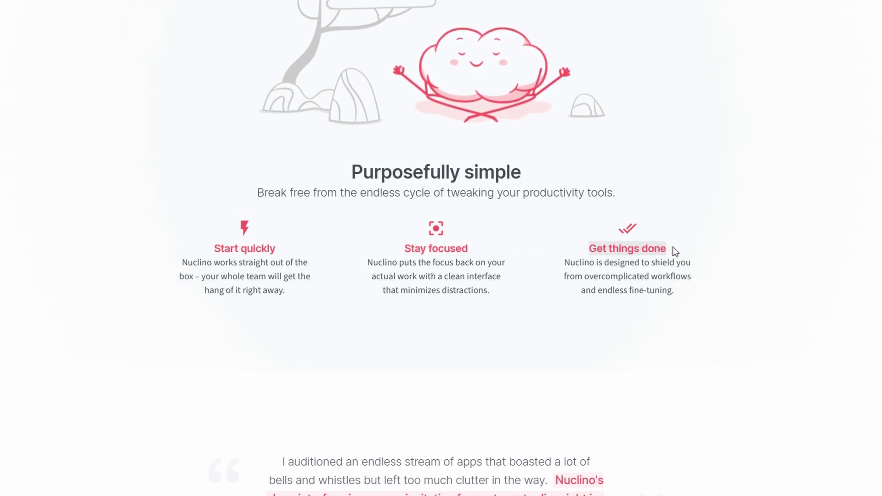
scroll(677, 248, down, 3)
scroll(677, 247, down, 2)
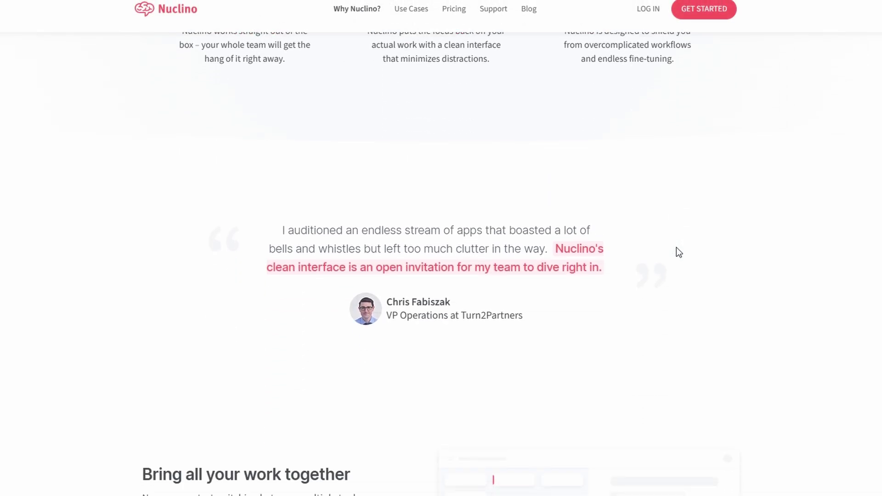
scroll(676, 248, down, 3)
scroll(677, 247, down, 2)
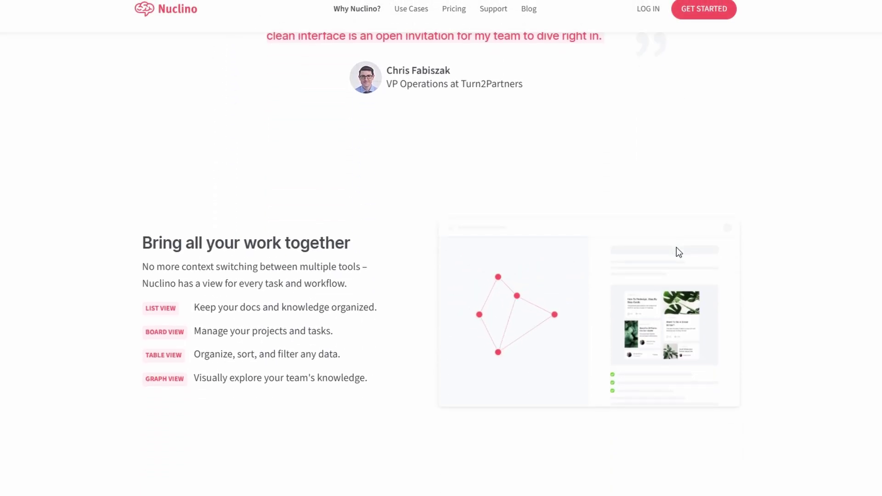
scroll(677, 247, down, 4)
scroll(676, 247, down, 4)
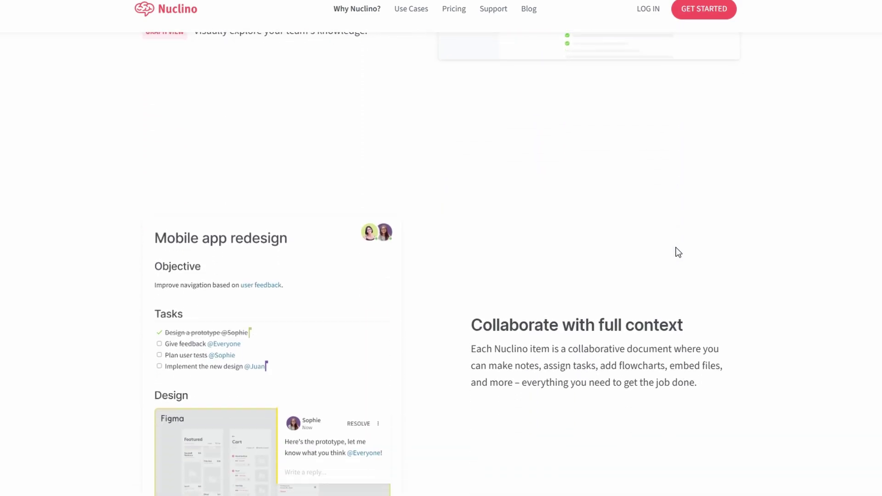
scroll(676, 252, down, 3)
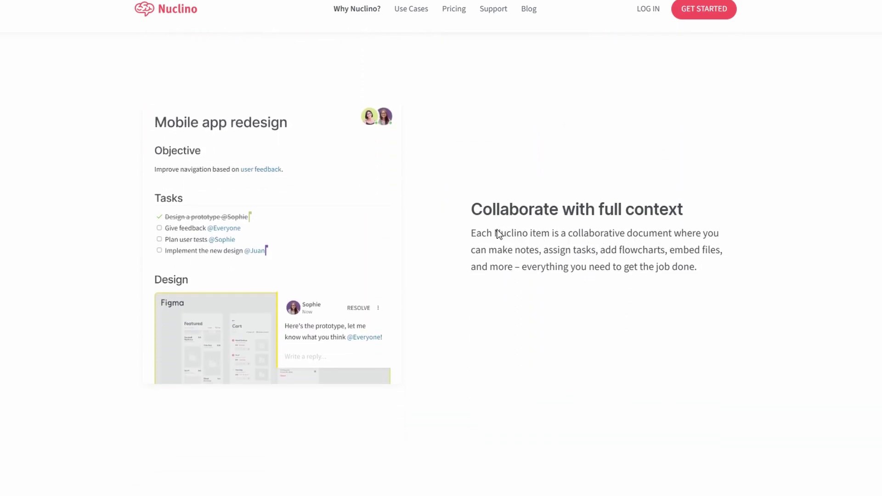
scroll(500, 235, up, 9)
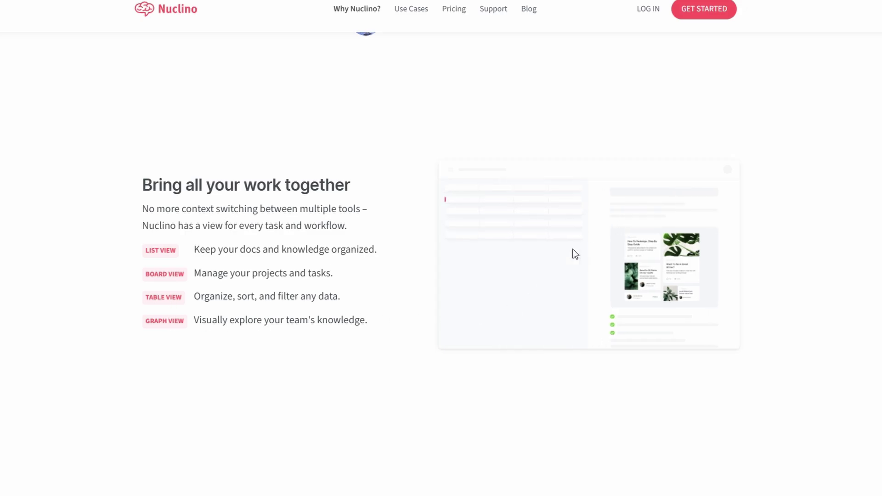
scroll(483, 311, down, 8)
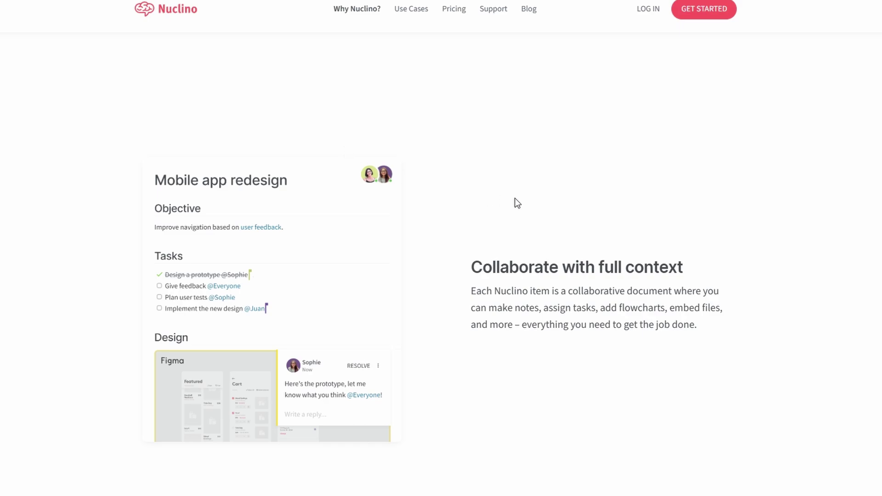
scroll(498, 228, up, 15)
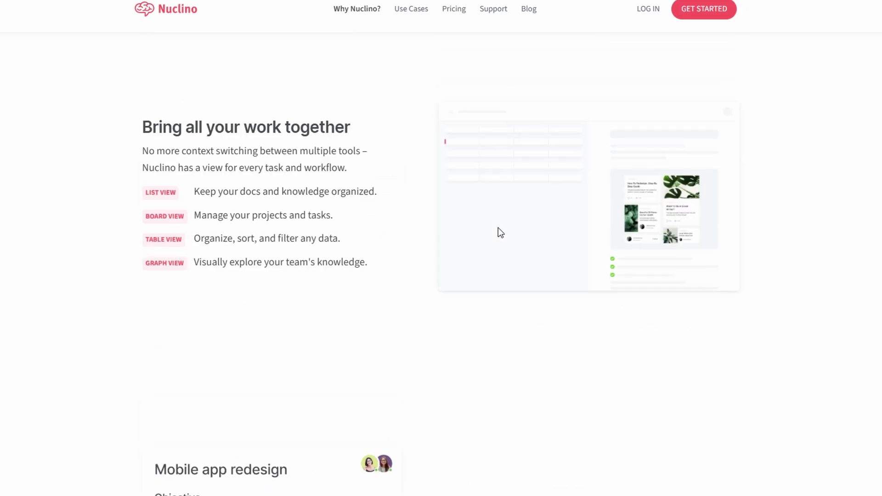
Start sign-up from the Nuclino home page and enter the first and last name
click(172, 8)
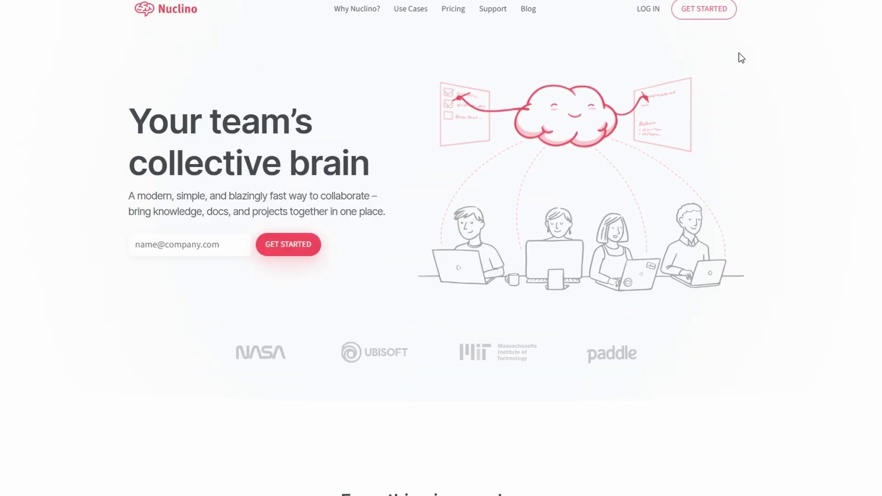
click(691, 10)
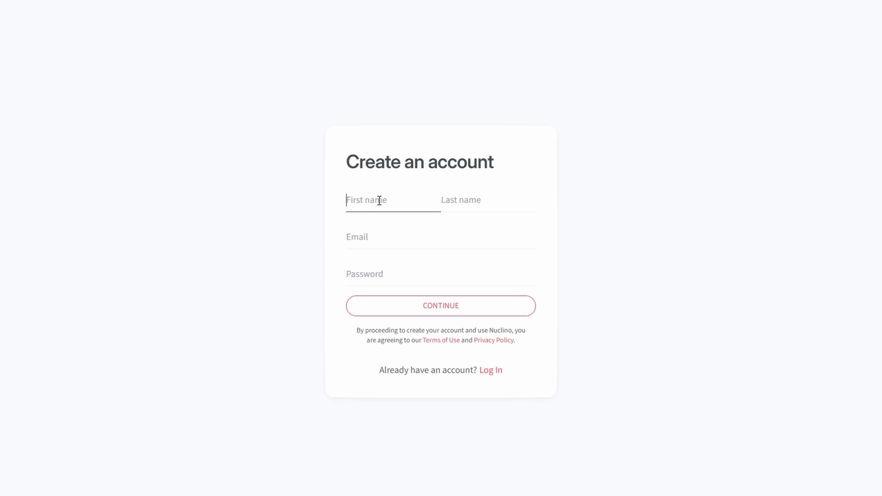
click(375, 235)
click(389, 198)
text(your n)
click(482, 203)
text(last name)
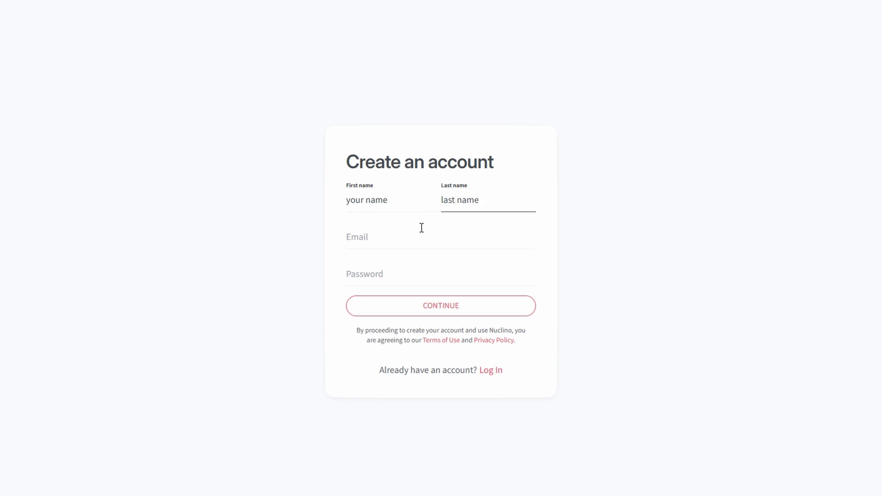
Paste and correct the e-mail address, enter the account password, and submit
click(413, 235)
key(ctrl+v)
click(378, 276)
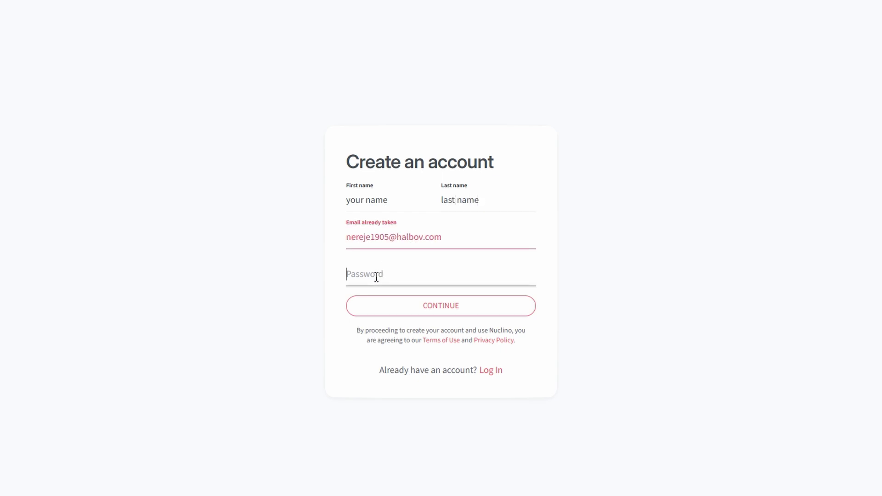
click(423, 239)
text(u)
click(398, 267)
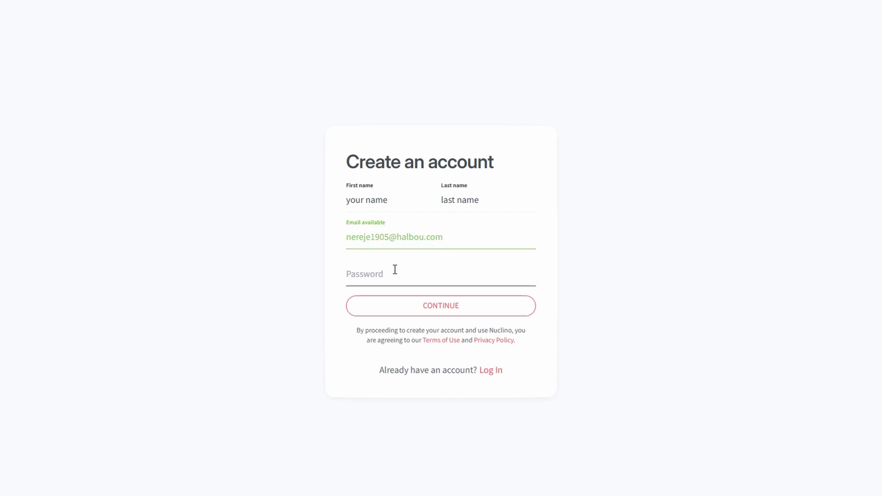
text(•••••••)
click(437, 308)
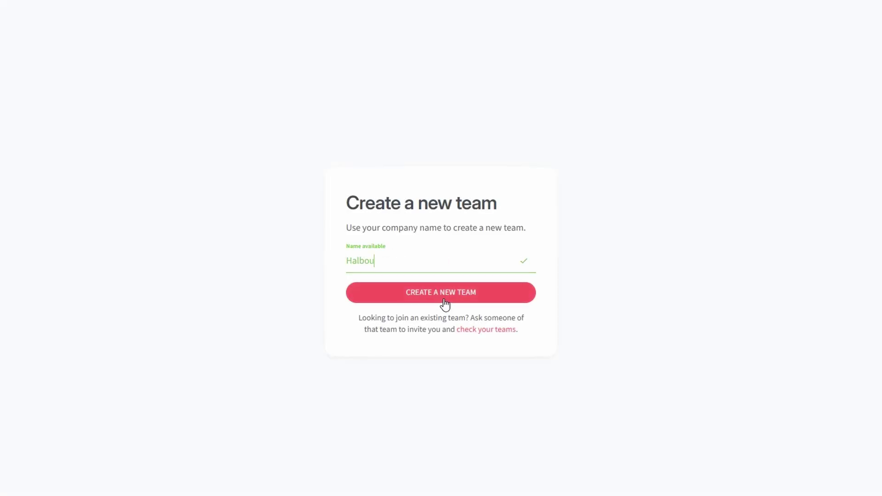
Create the Halbou team for Work, with goals knowledge sharing, project management and document collaboration
click(445, 294)
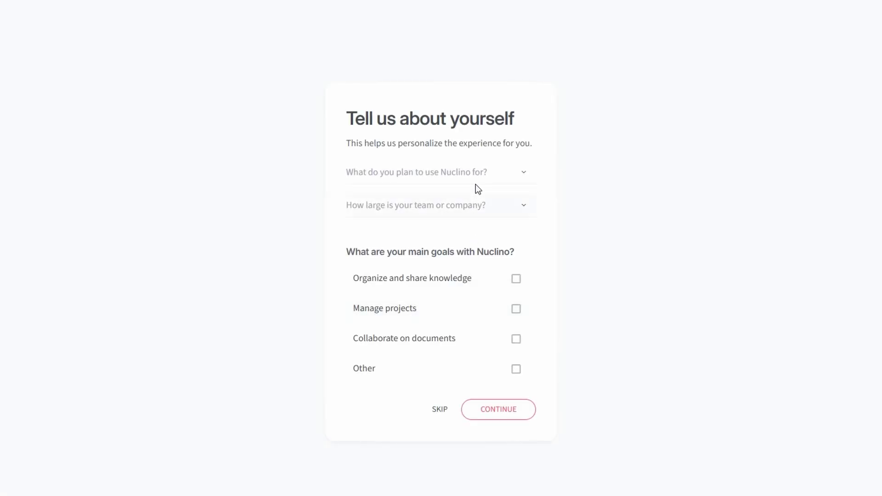
click(520, 174)
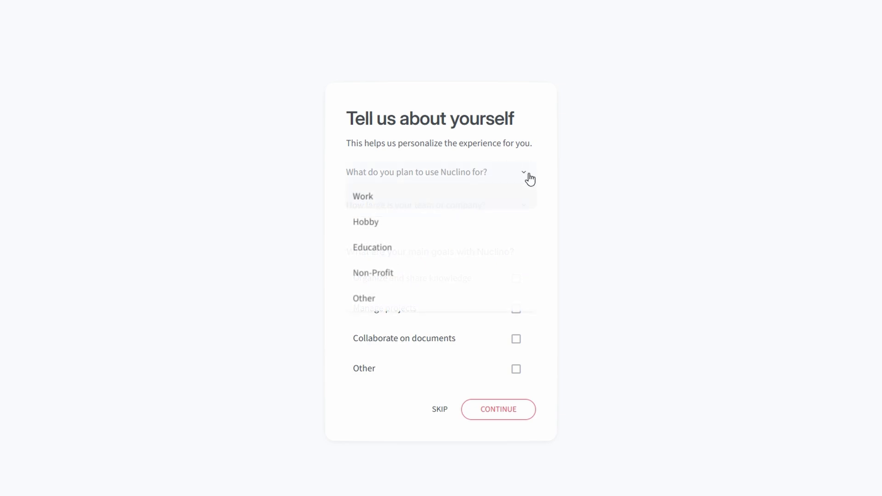
click(390, 222)
click(450, 177)
click(407, 198)
click(512, 278)
click(516, 309)
click(516, 338)
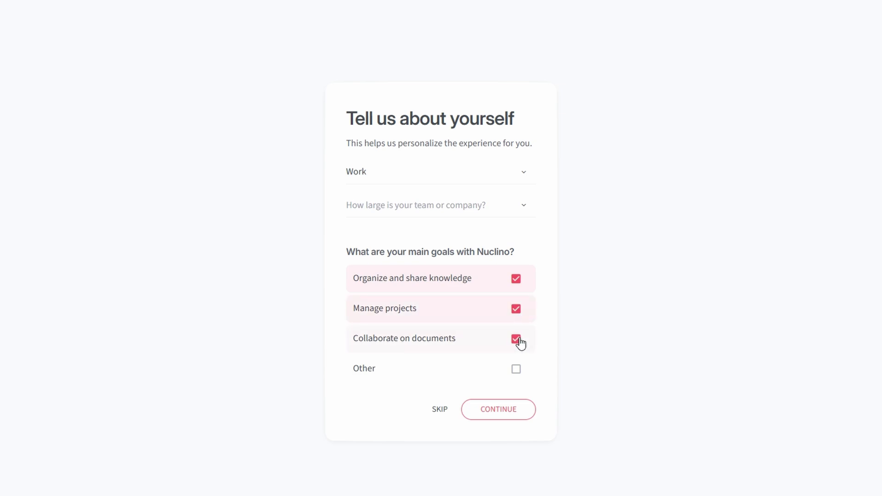
click(503, 410)
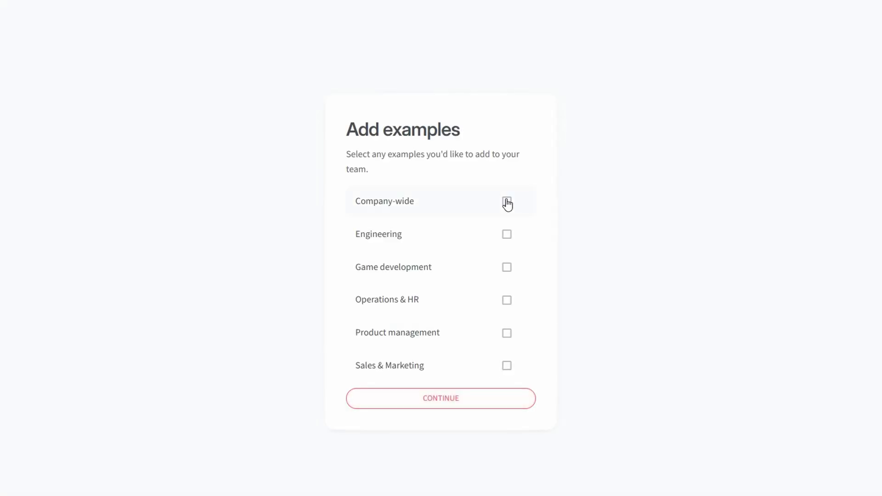
Add five example sets, including Company-wide, Engineering, Game development and Product management
click(507, 203)
click(506, 236)
click(506, 268)
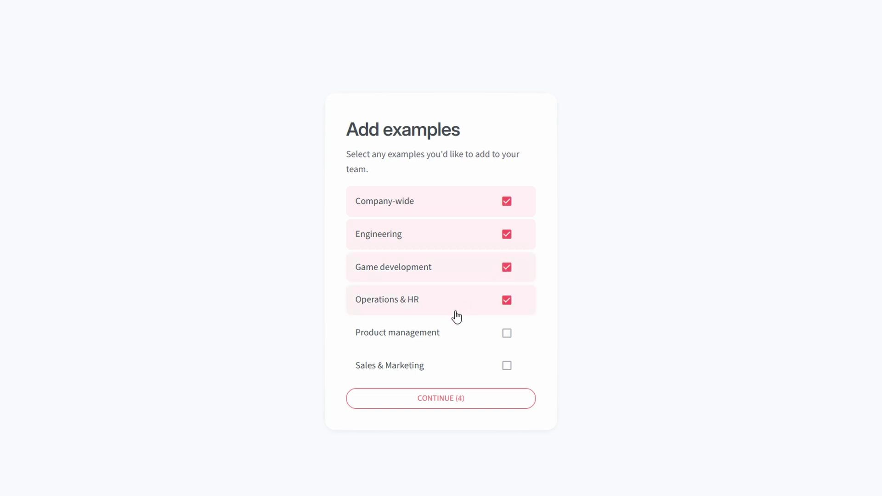
click(400, 327)
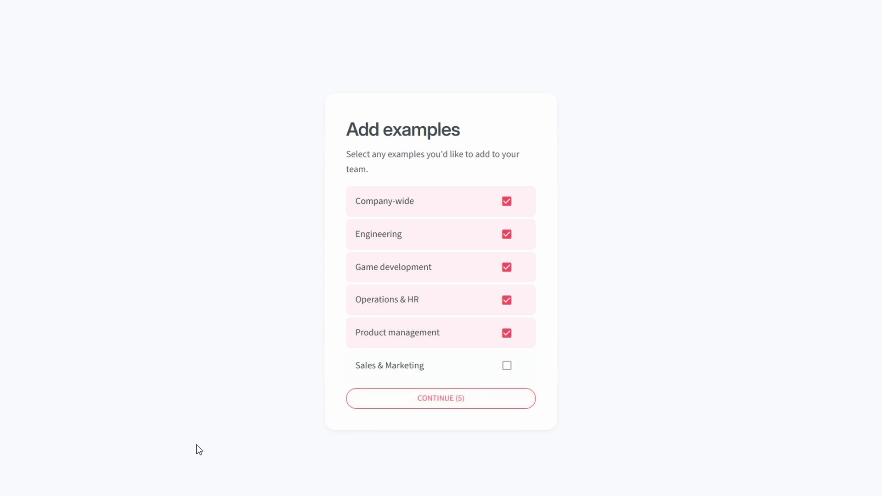
click(435, 400)
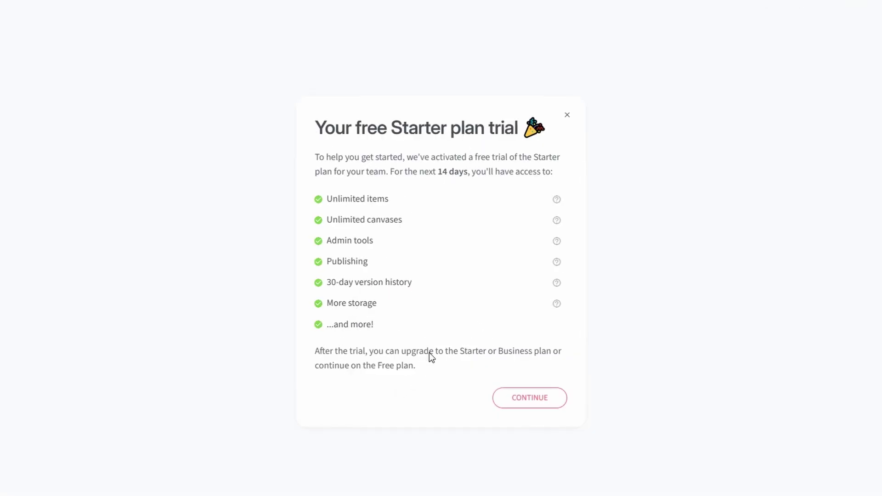
Dismiss the free trial notice and switch the interface to dark mode
click(518, 396)
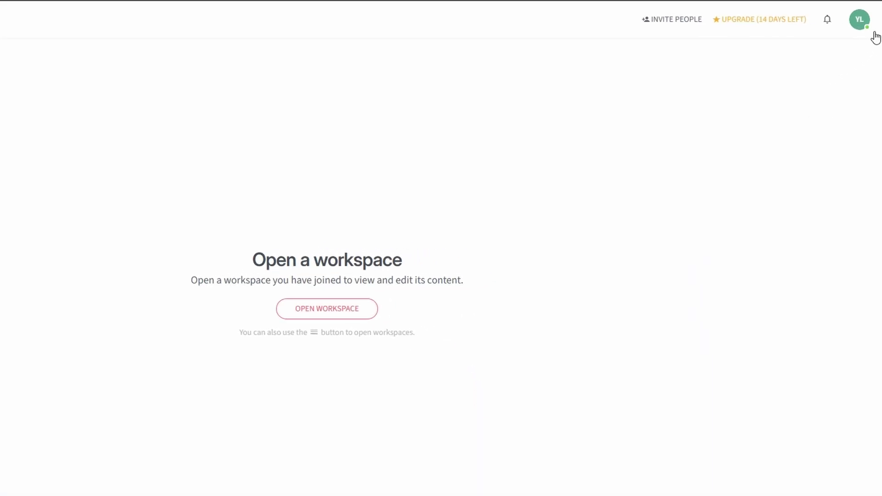
click(878, 18)
click(825, 49)
click(588, 146)
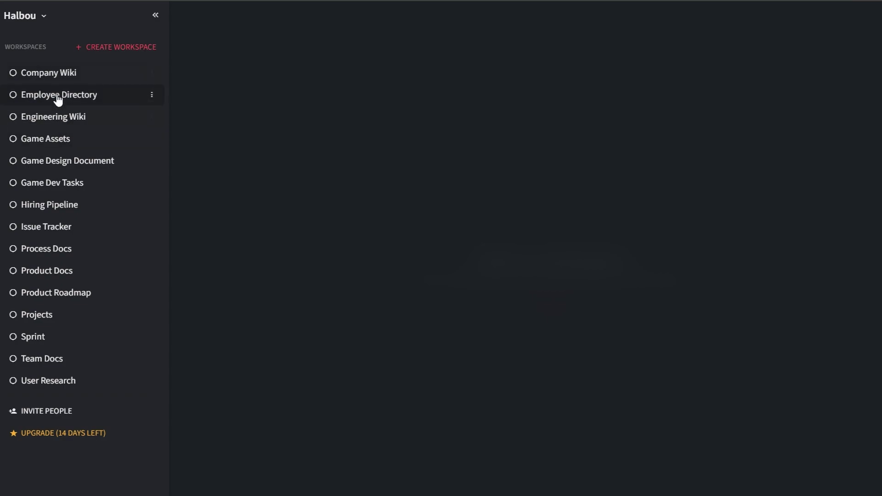
Open an Employee Directory entry, close it to widen the table, and show the workspace list
click(57, 97)
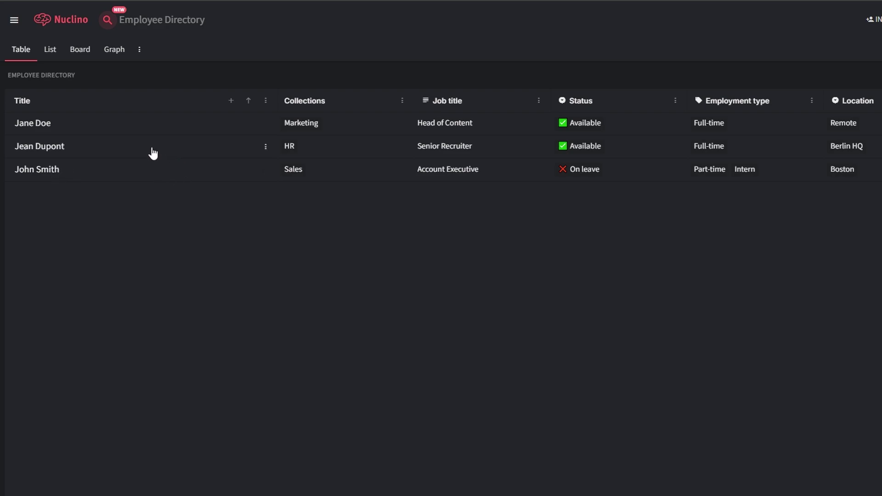
click(127, 175)
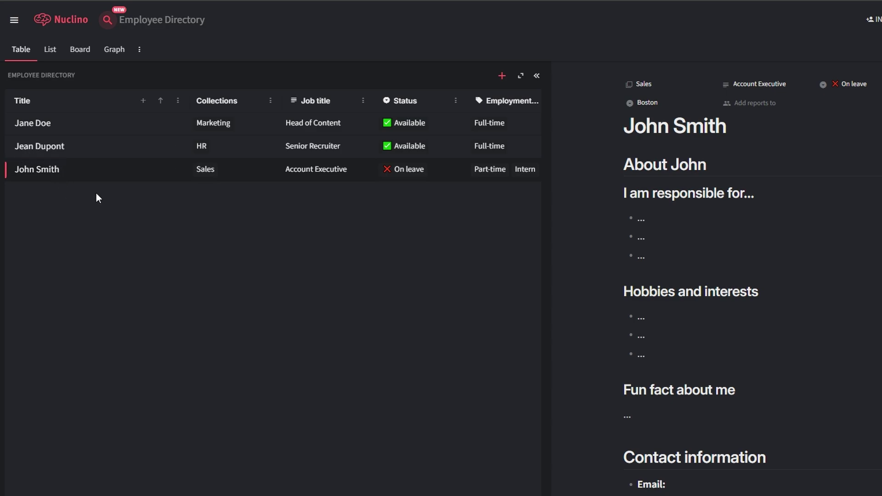
key(ctrl+k)
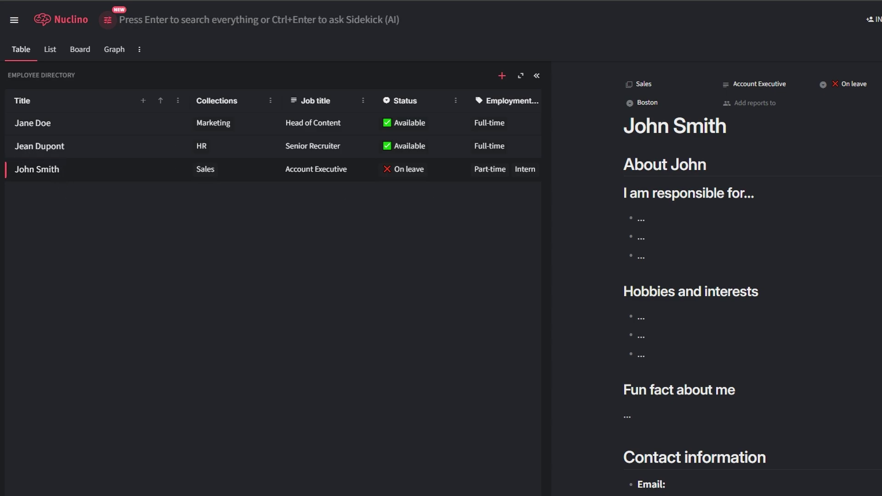
key(Escape)
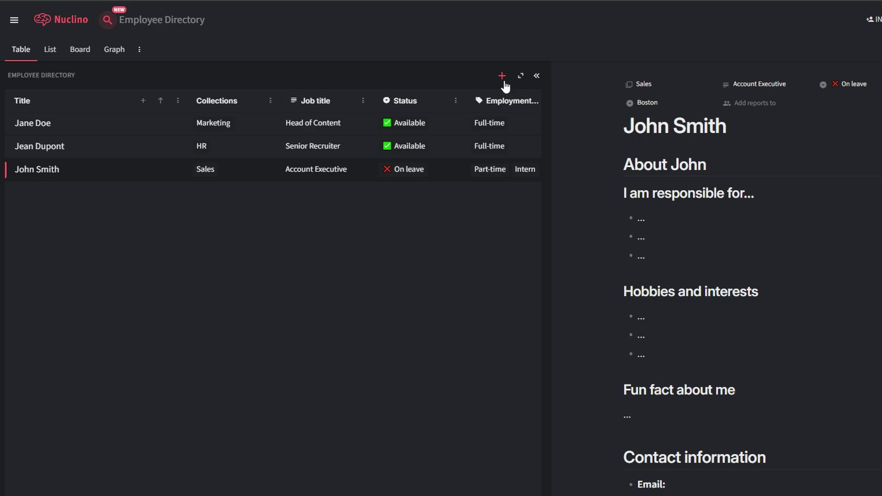
click(66, 23)
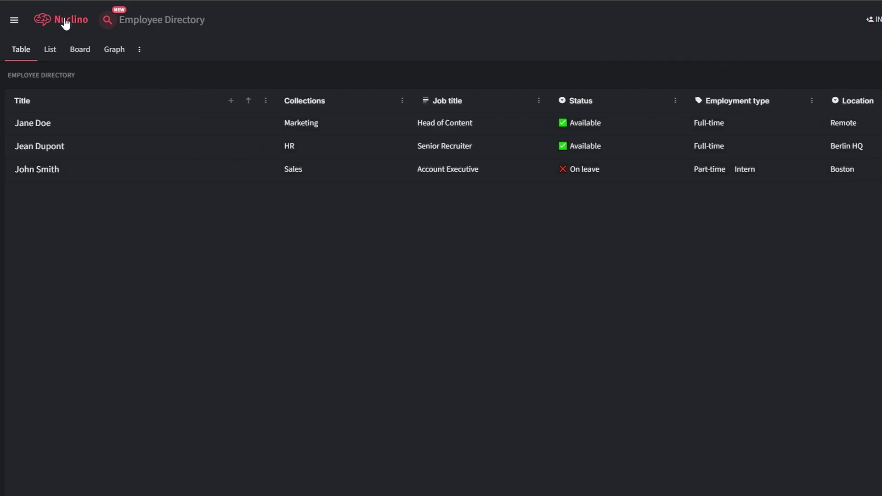
click(14, 21)
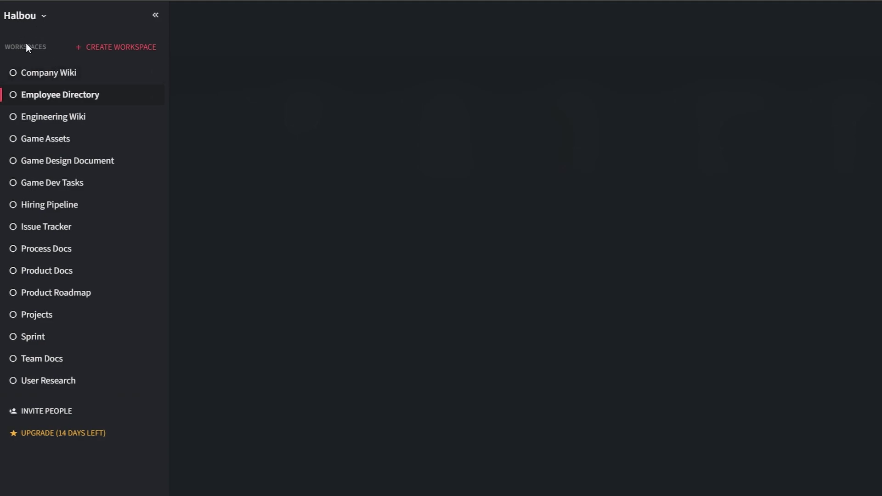
Create a public workspace named 'Workspace name' with full default access
click(115, 49)
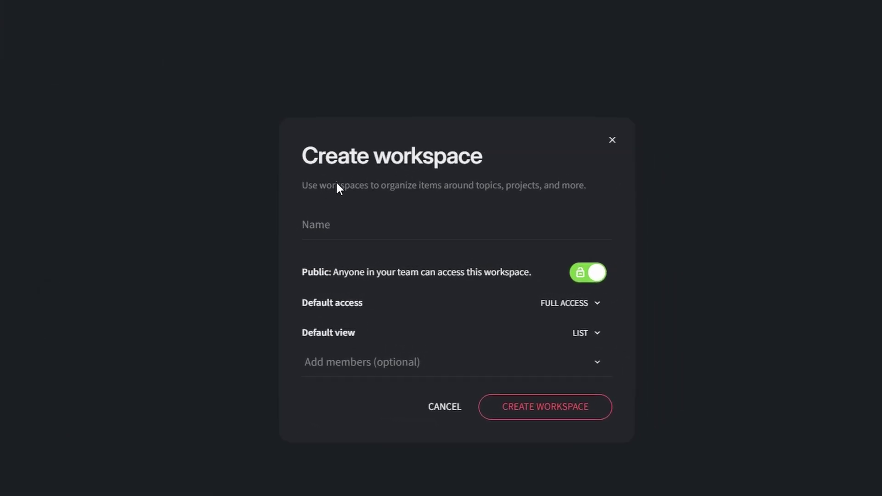
click(350, 223)
text(Work)
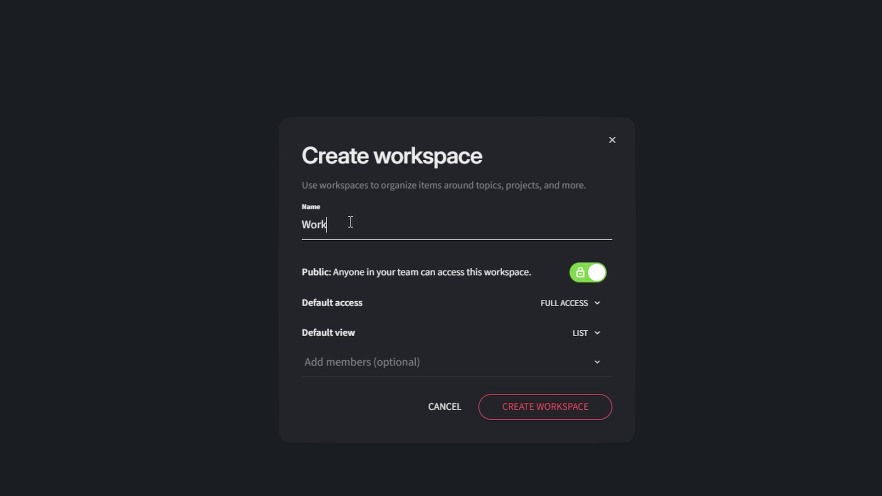
text(space name)
click(585, 305)
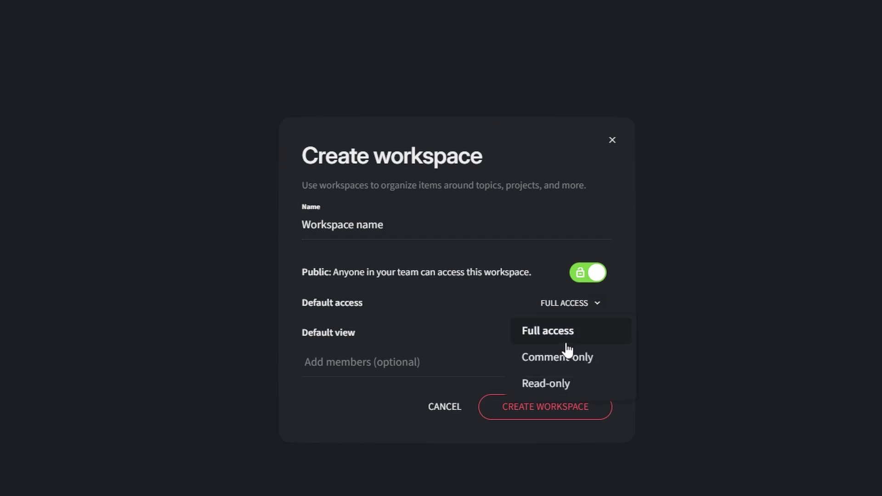
click(478, 327)
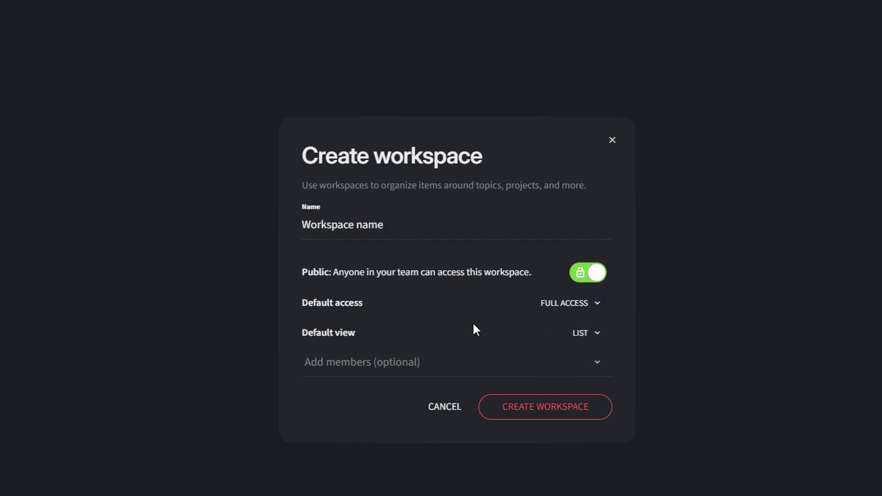
click(589, 275)
click(589, 275)
click(528, 363)
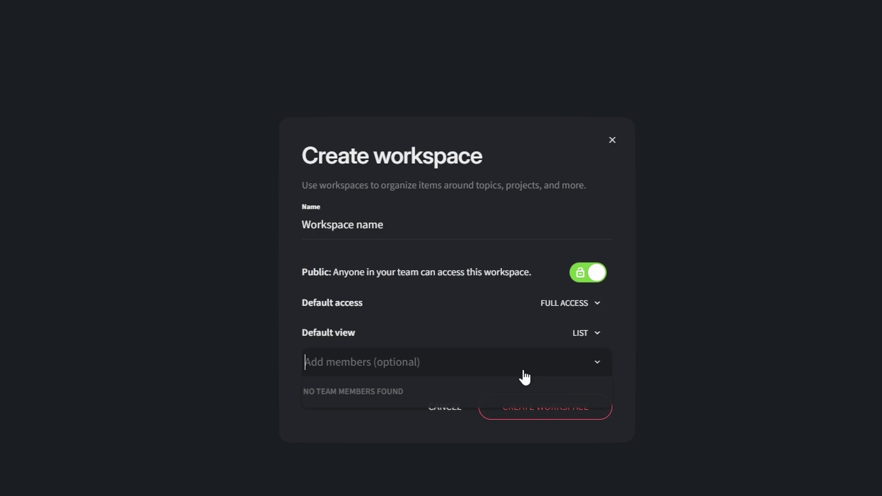
click(388, 336)
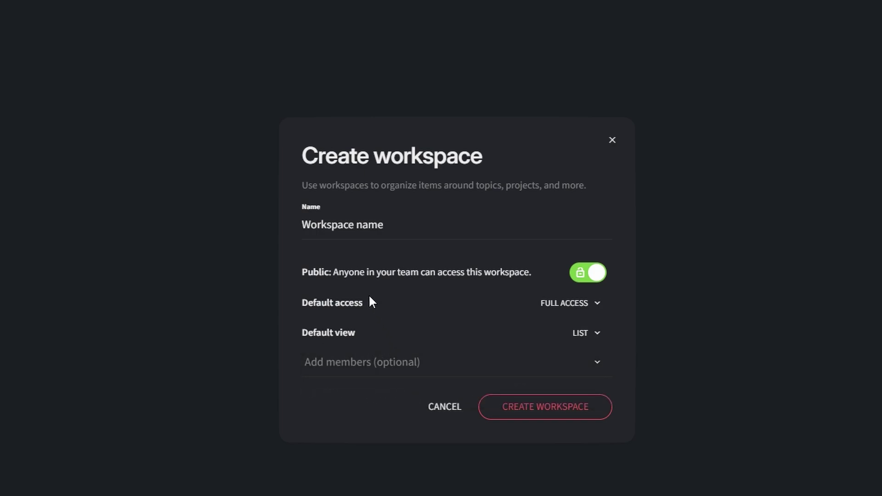
click(513, 406)
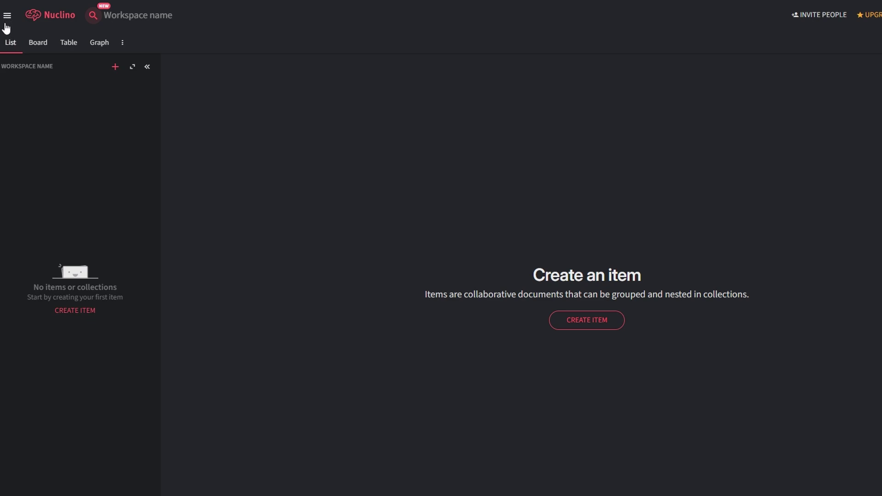
Open Company Wiki and cycle through its table, graph and board views, ending on graph
click(42, 49)
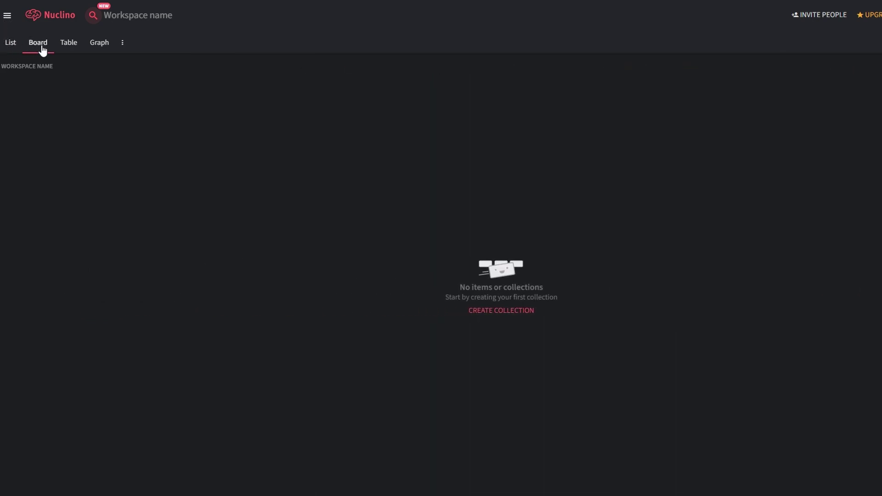
click(8, 16)
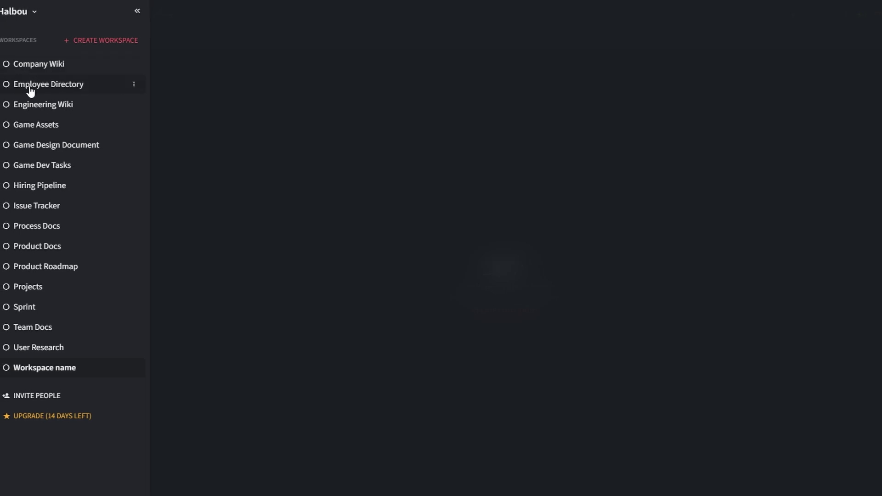
click(34, 68)
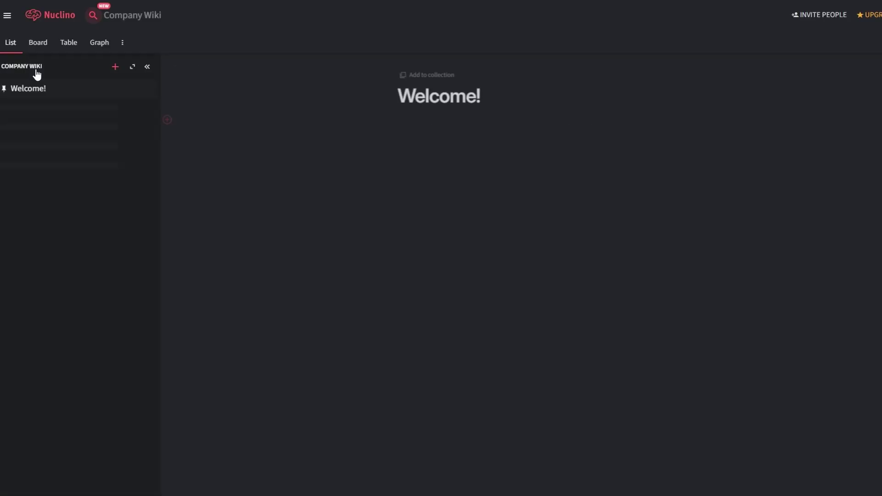
click(63, 47)
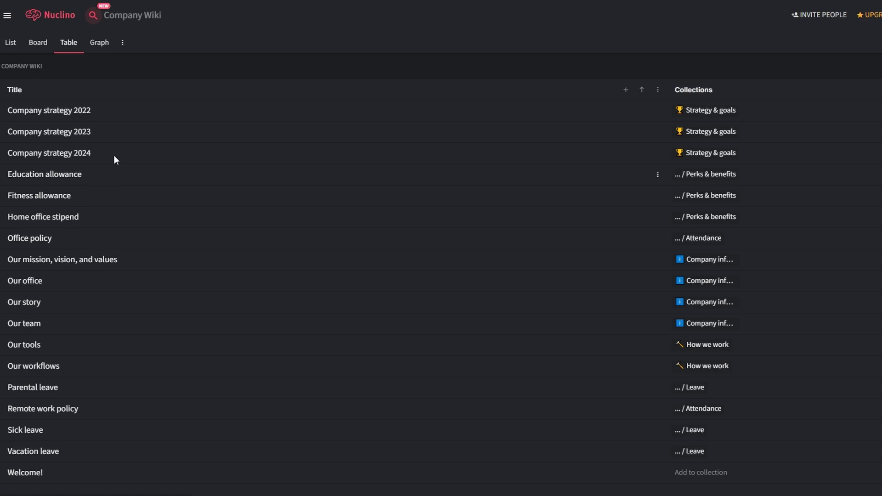
click(97, 45)
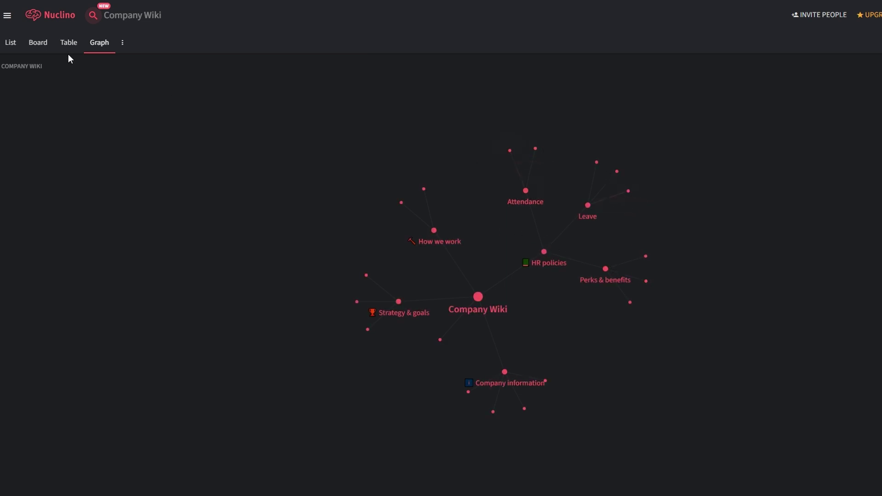
click(36, 42)
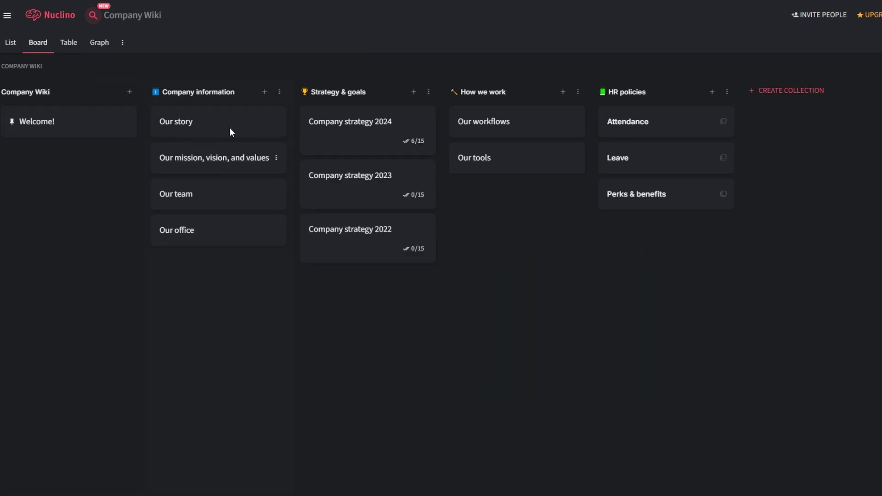
click(88, 45)
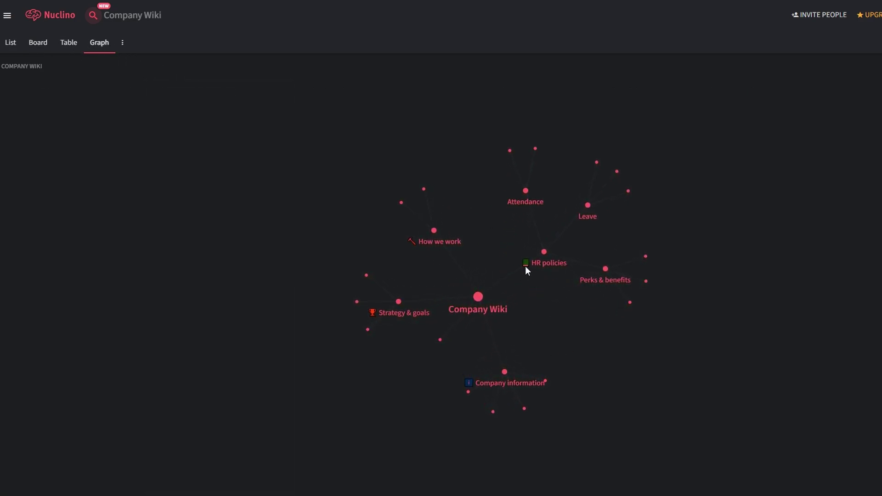
In the Workspace name workspace's list view, create an item titled 'Item'
click(7, 16)
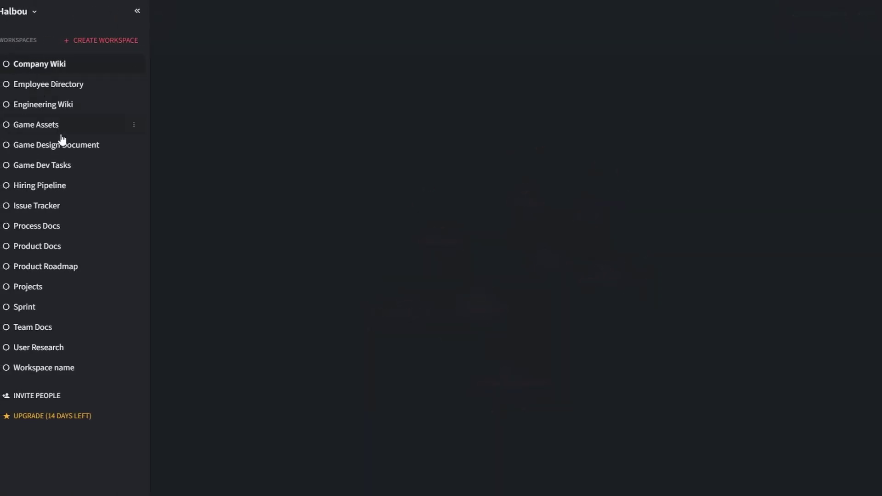
click(29, 367)
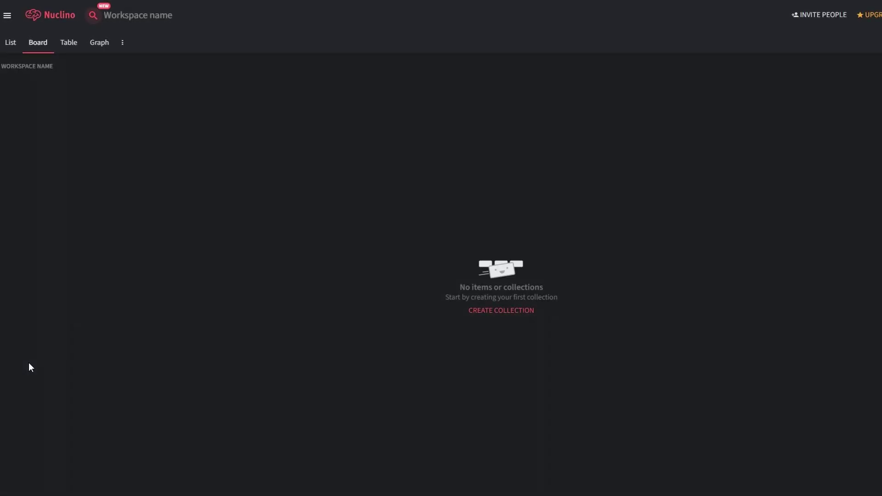
click(10, 43)
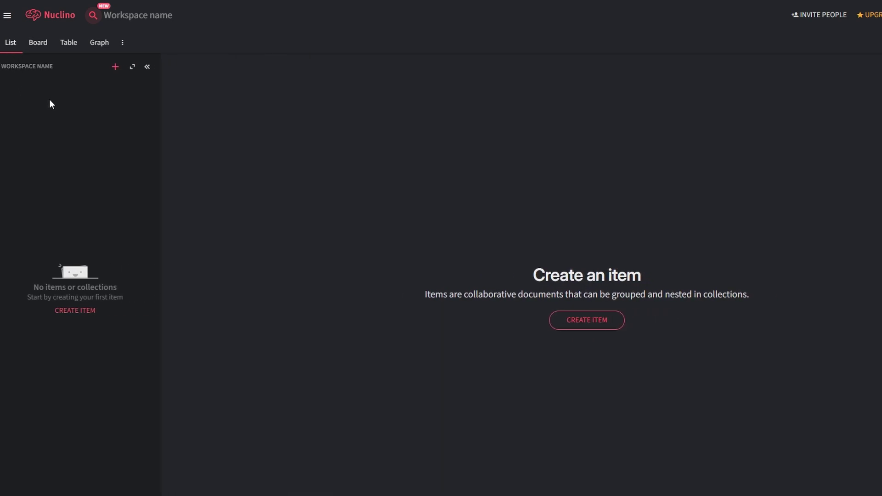
click(68, 311)
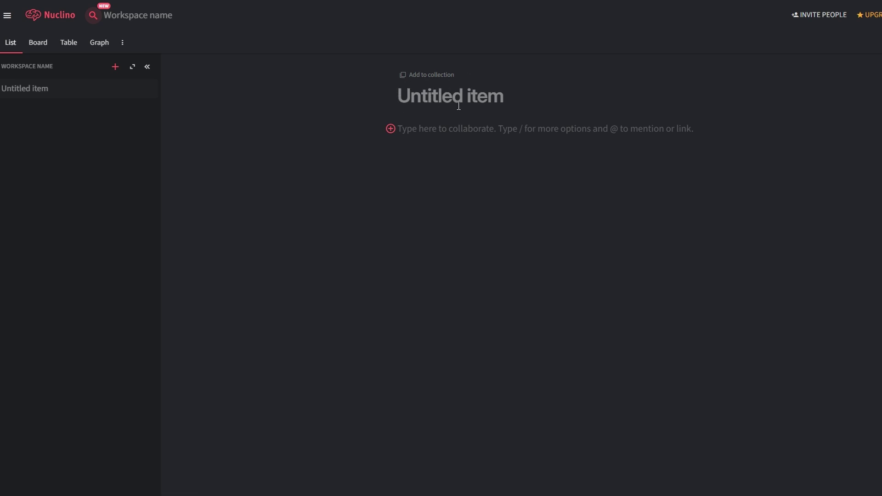
text(Item)
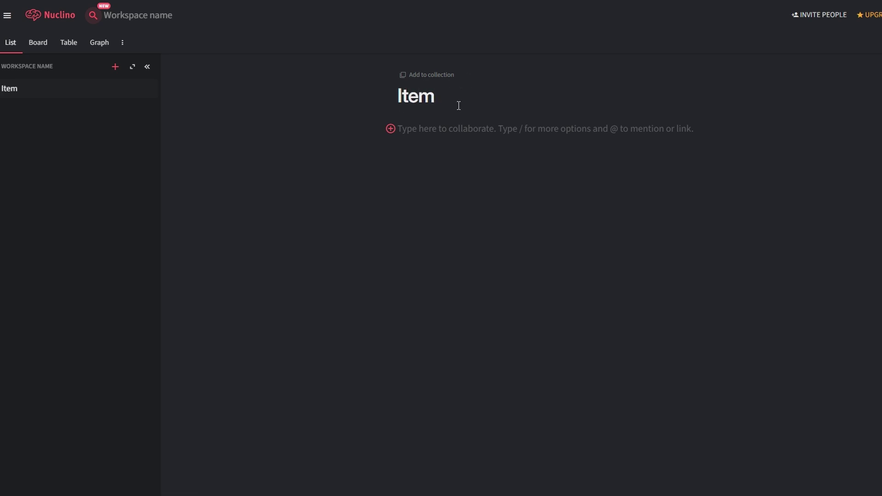
key(Return)
Insert an empty 2x2 table below the Item title and place the caret in its first cell
click(392, 130)
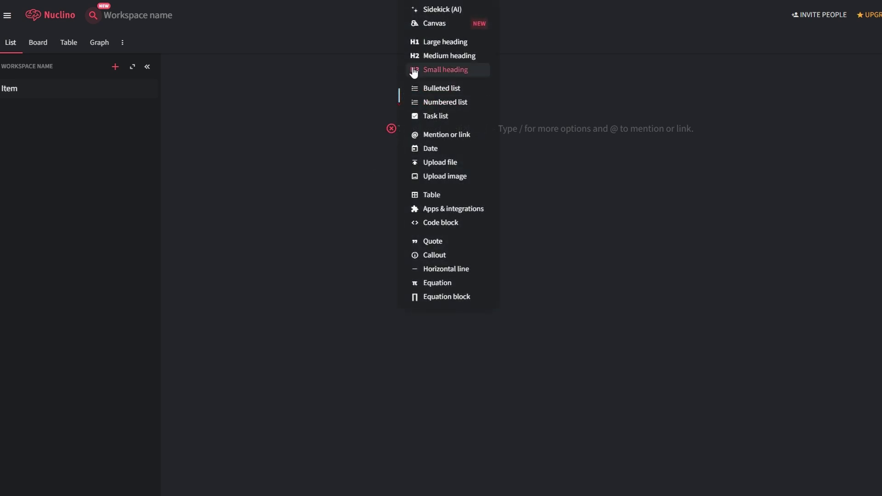
click(445, 197)
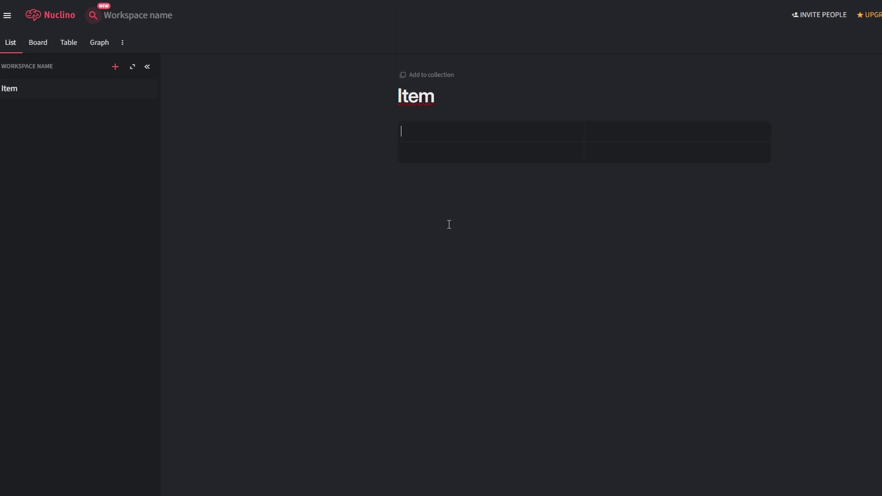
click(439, 182)
click(391, 179)
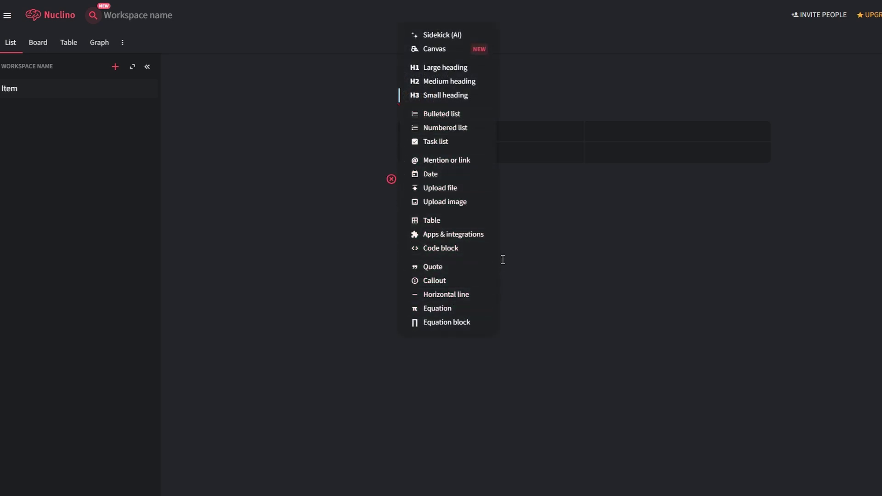
click(364, 268)
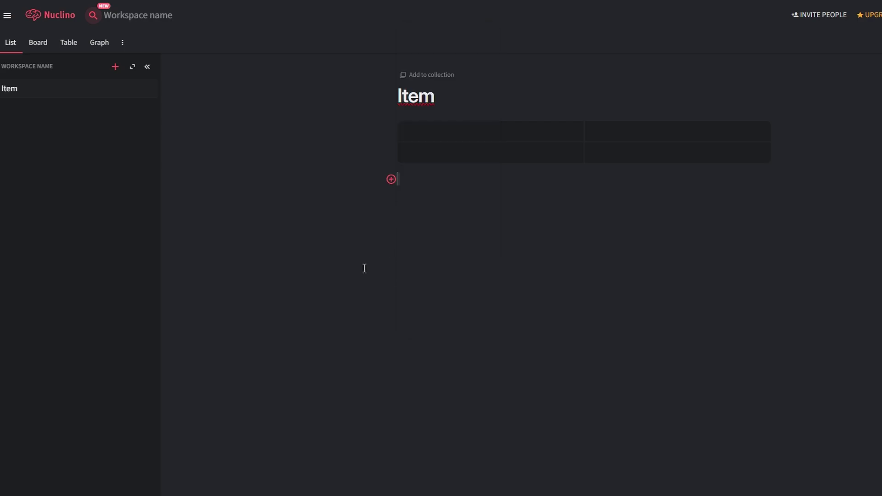
click(432, 132)
double_click(409, 99)
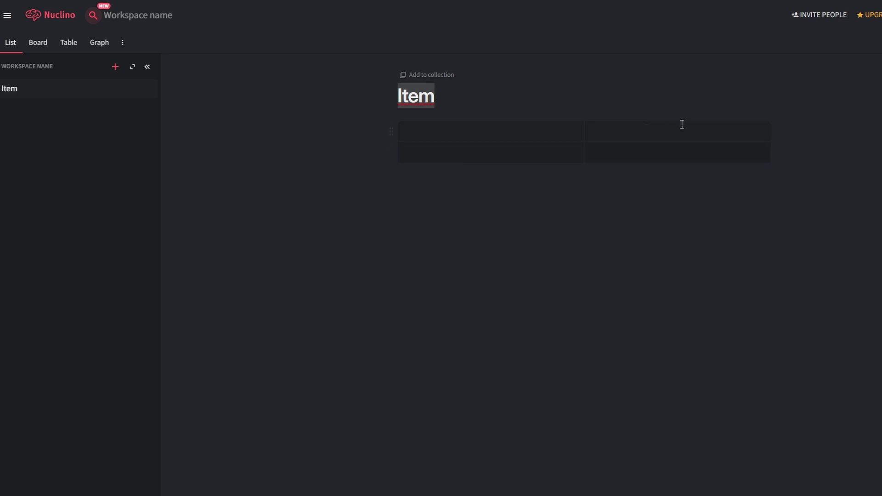
Dismiss the block insert options below the table and show all workspaces in the sidebar
click(389, 180)
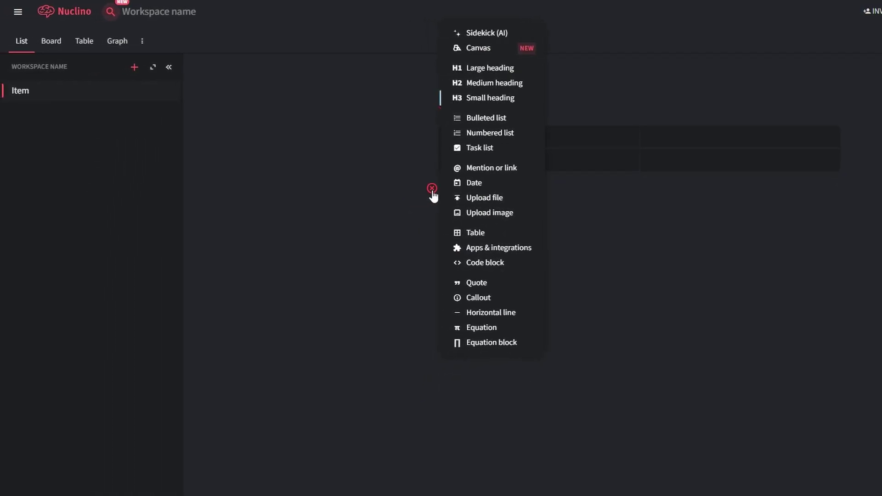
click(432, 191)
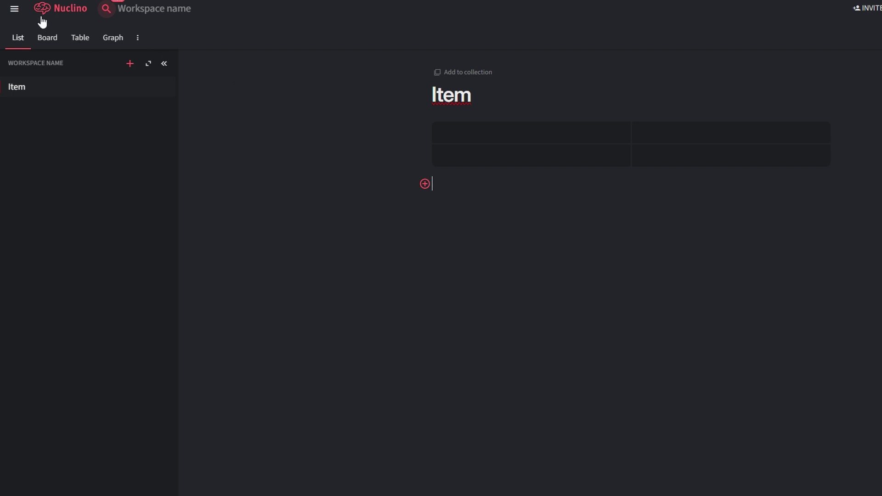
click(14, 9)
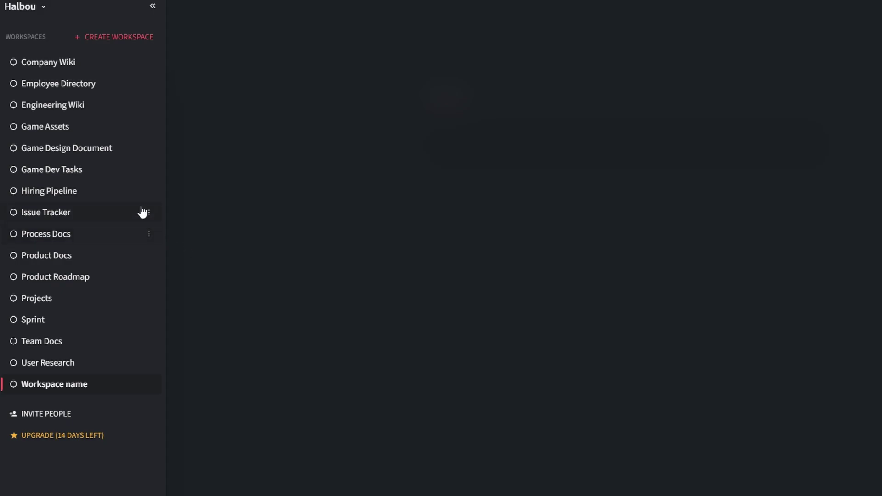
Visit Employee Directory, then view Projects as list, table, graph and board before reopening the workspace list
click(61, 88)
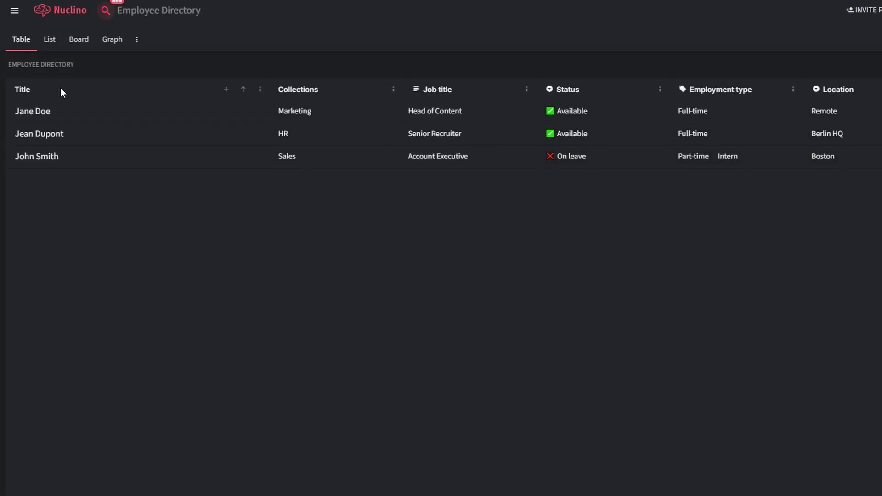
click(14, 11)
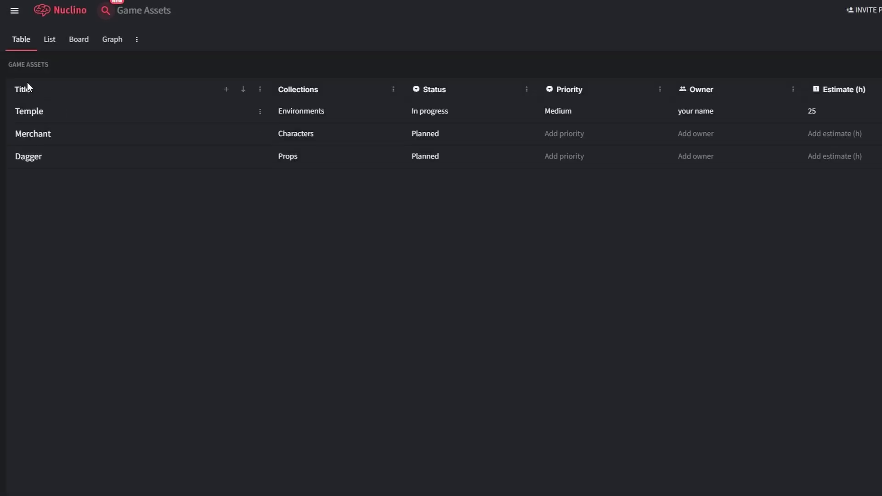
click(14, 10)
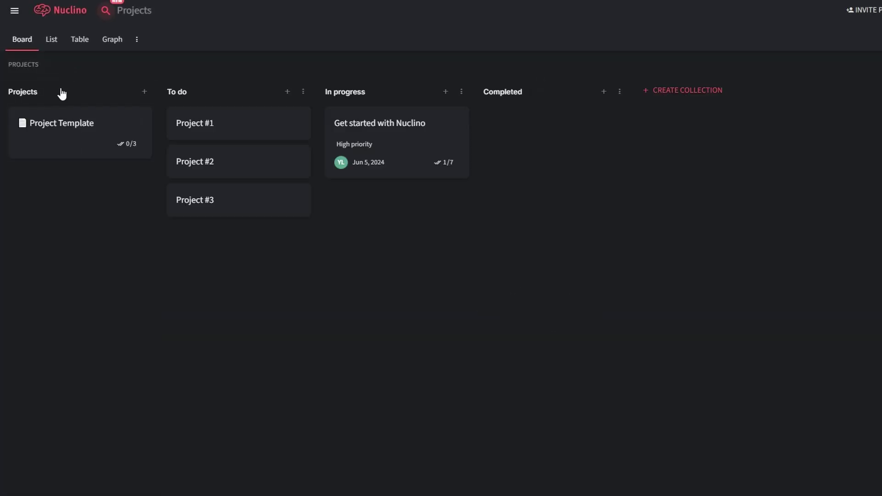
click(52, 44)
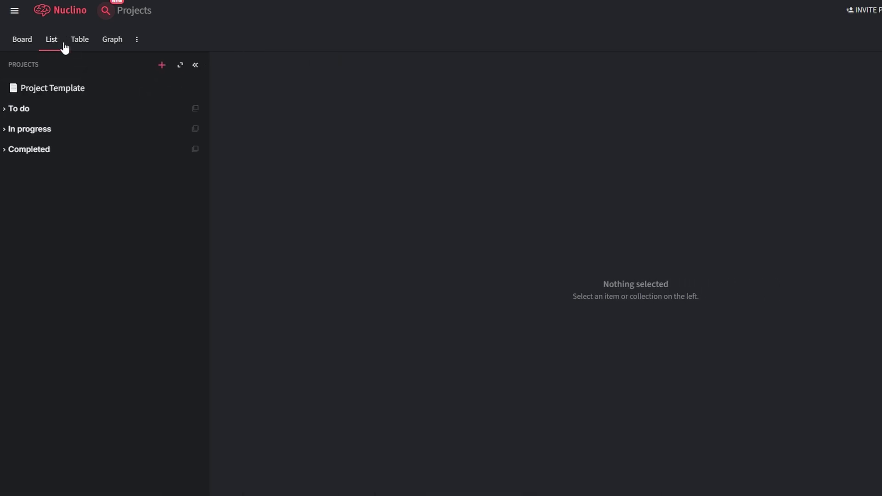
click(81, 46)
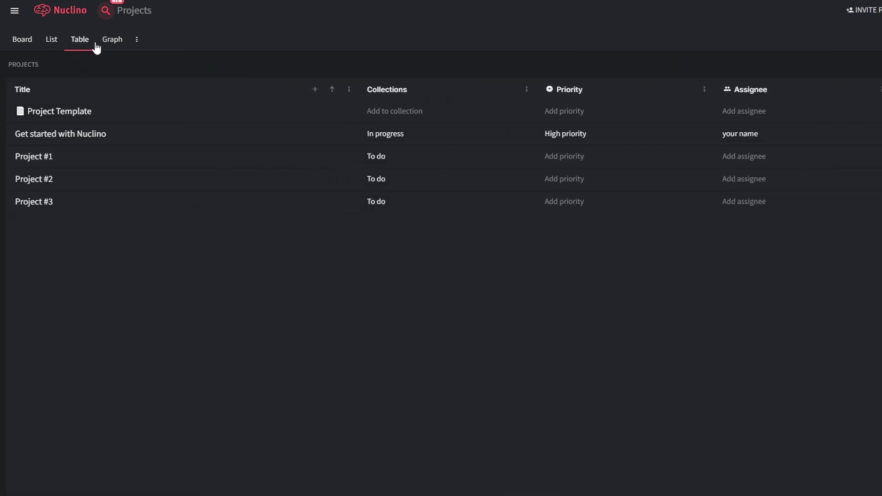
click(114, 46)
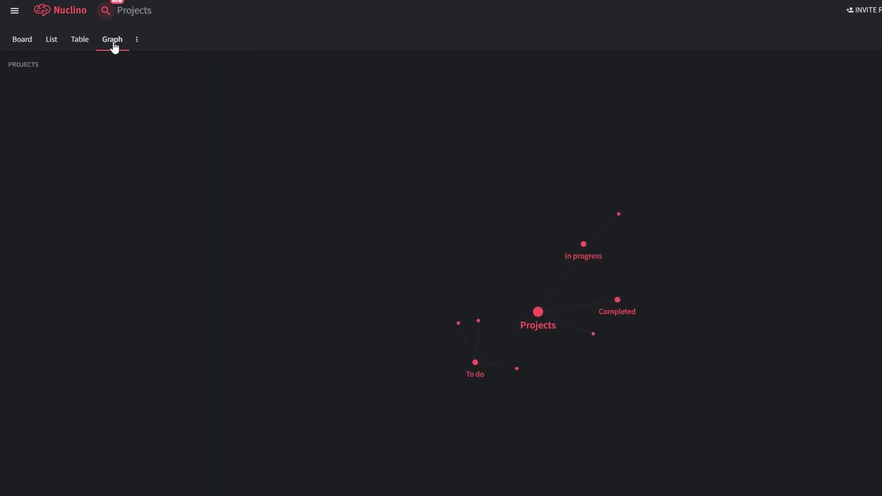
click(28, 43)
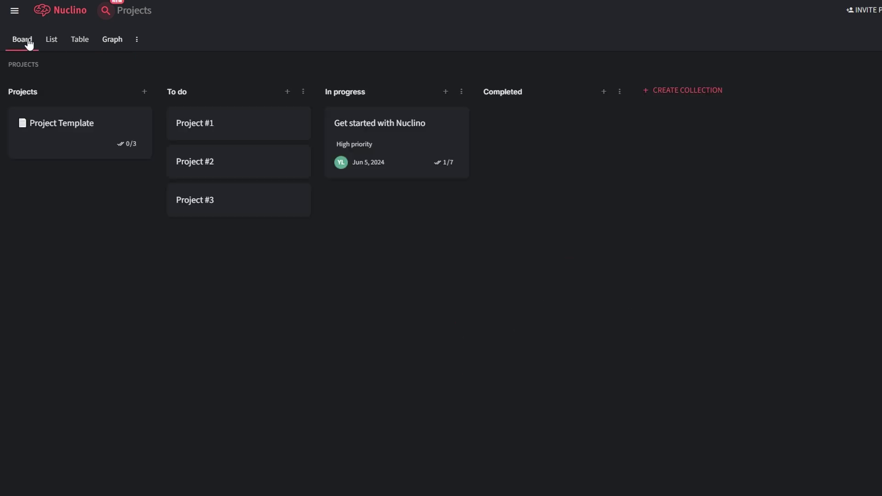
click(15, 13)
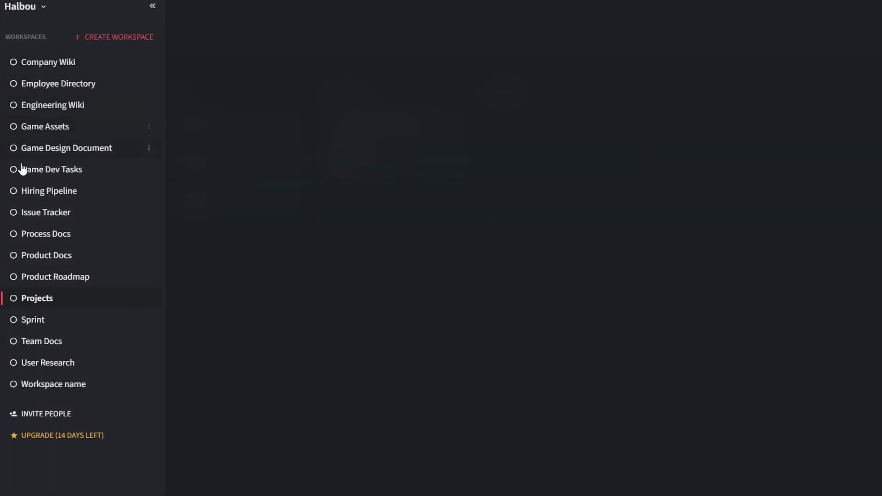
Switch to the Sprint workspace, then open the Product Roadmap board
click(21, 320)
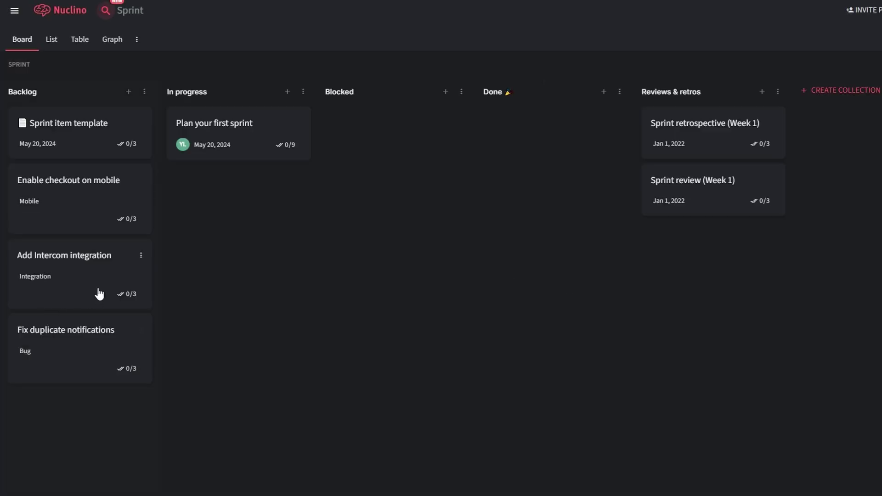
click(57, 199)
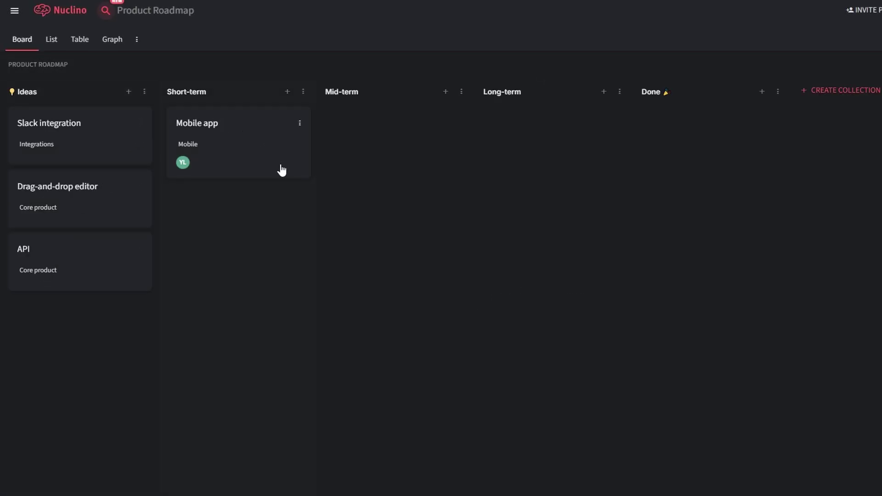
Make the Goal line of the Mobile app document bold italic
click(224, 161)
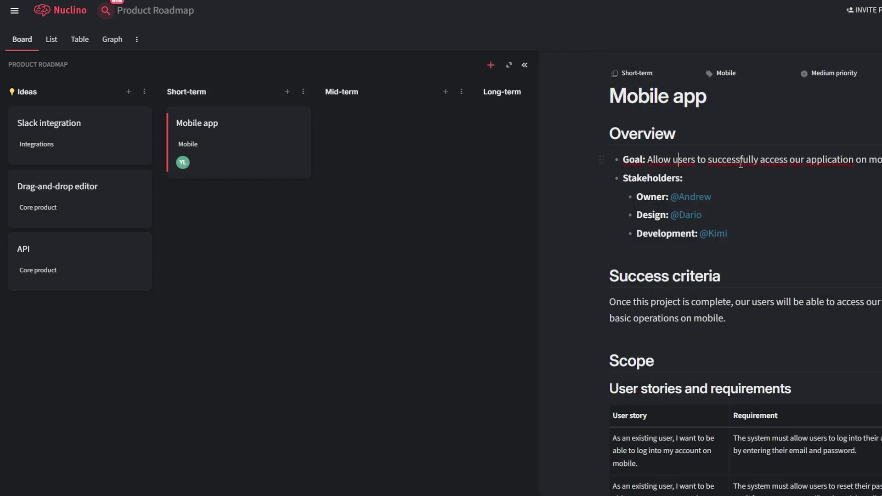
triple_click(756, 161)
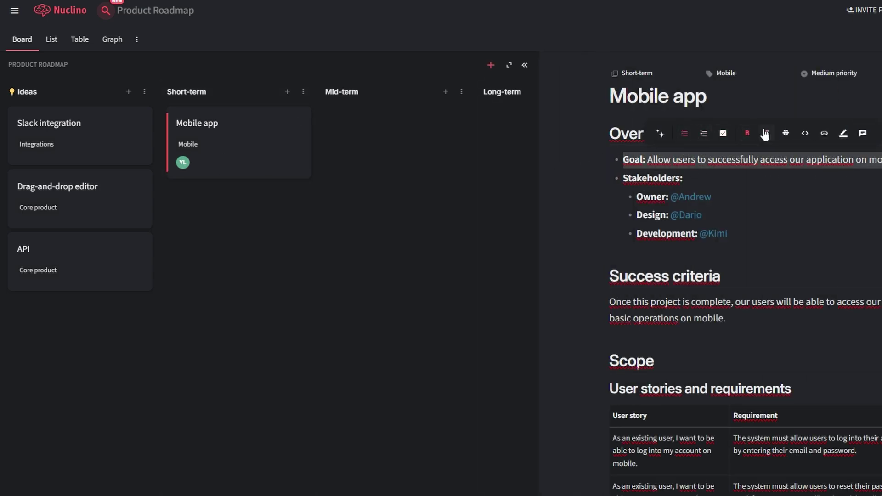
click(747, 134)
click(748, 134)
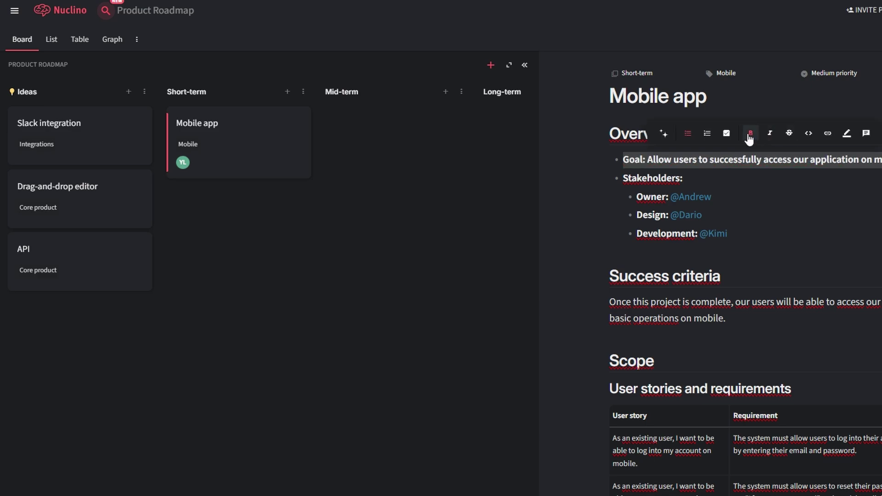
click(771, 135)
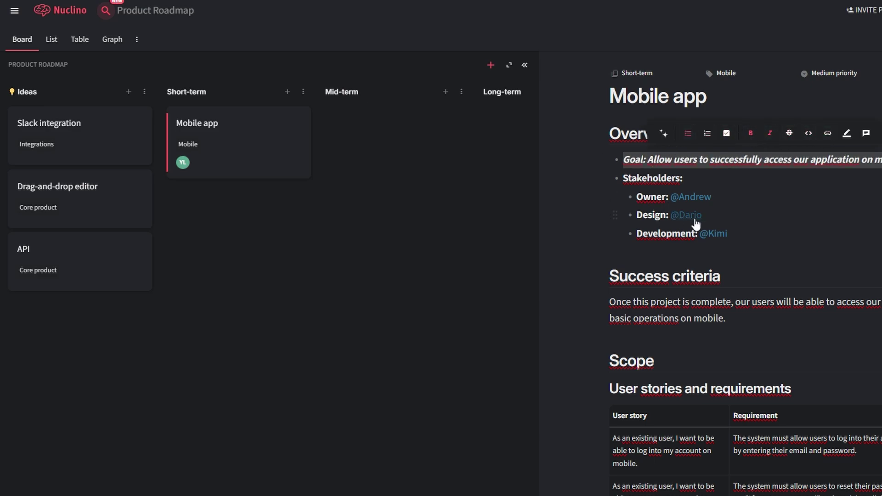
Dismiss the filter popup and open the Slack integration document beside the board
click(798, 218)
click(793, 250)
scroll(794, 250, down, 5)
scroll(795, 249, down, 9)
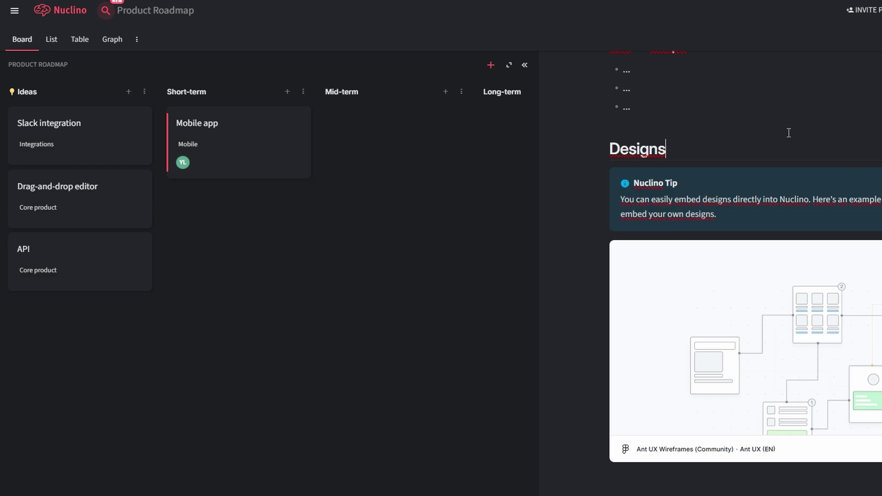
scroll(787, 134, up, 12)
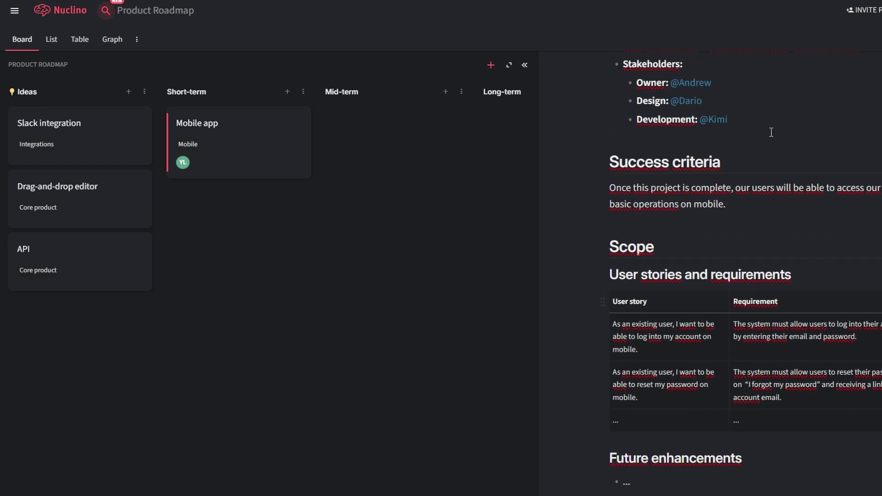
click(86, 200)
click(63, 165)
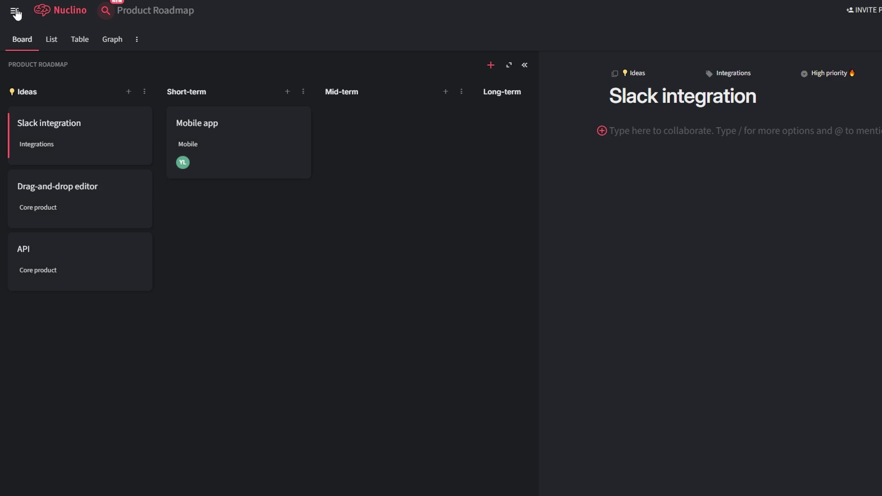
Switch to Product Docs and browse the Mobile web requirements page under Requirements
click(16, 12)
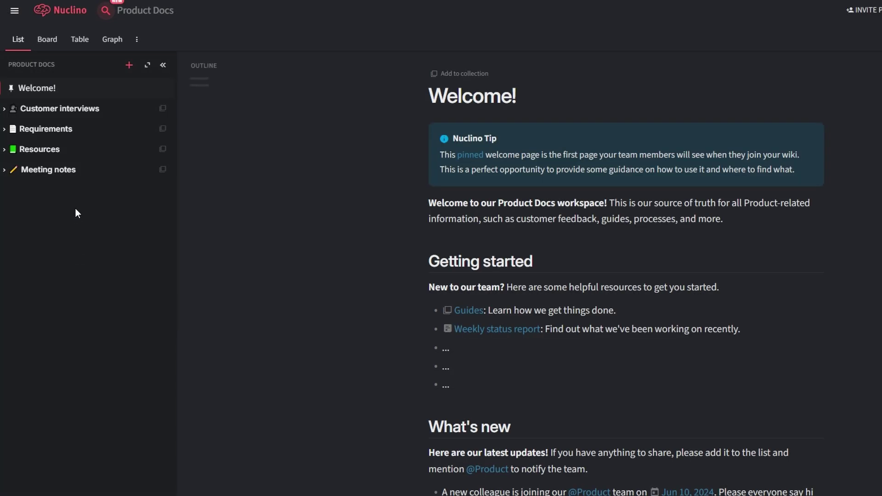
click(58, 130)
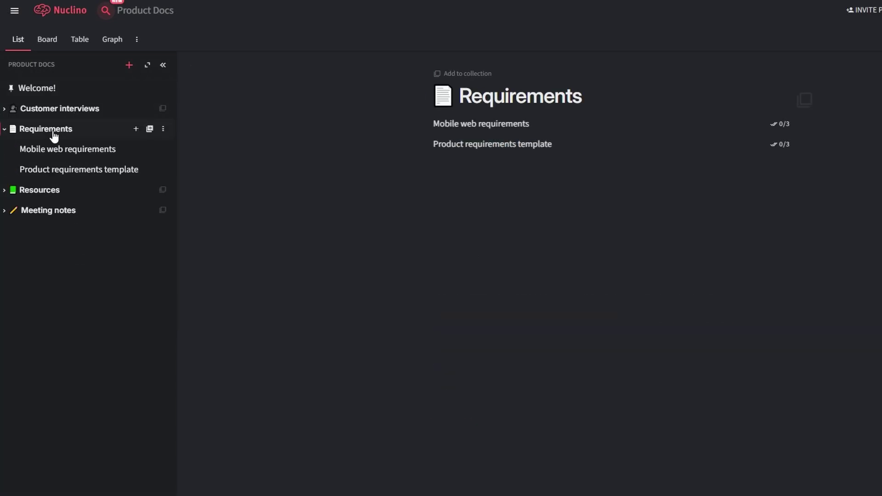
click(48, 152)
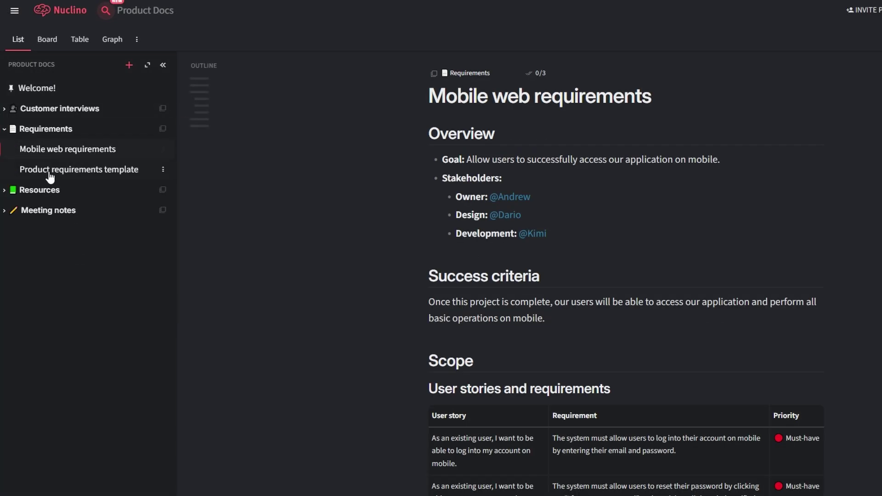
scroll(593, 334, down, 5)
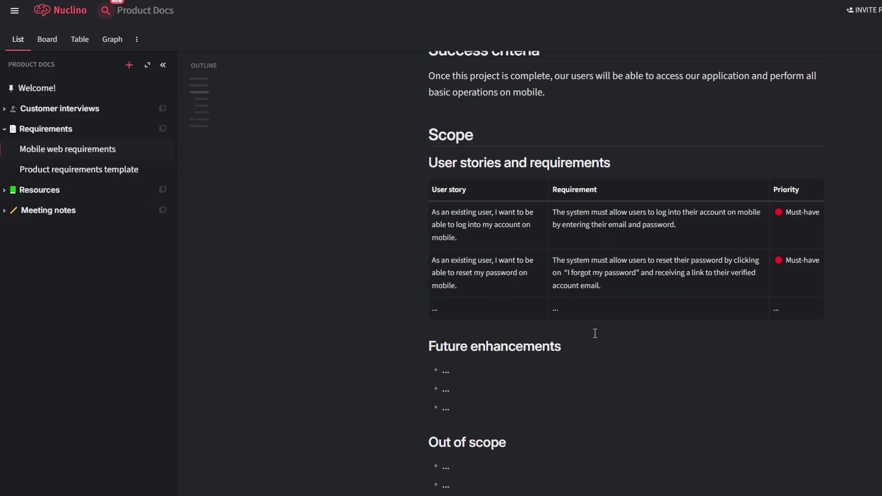
scroll(595, 333, up, 3)
scroll(595, 334, down, 12)
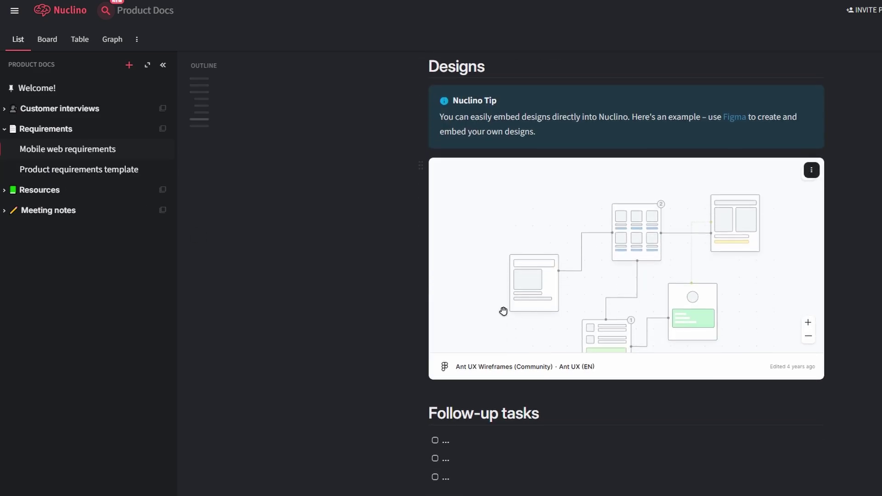
Open the Product requirements template from Resources > Templates and scroll through it
click(28, 190)
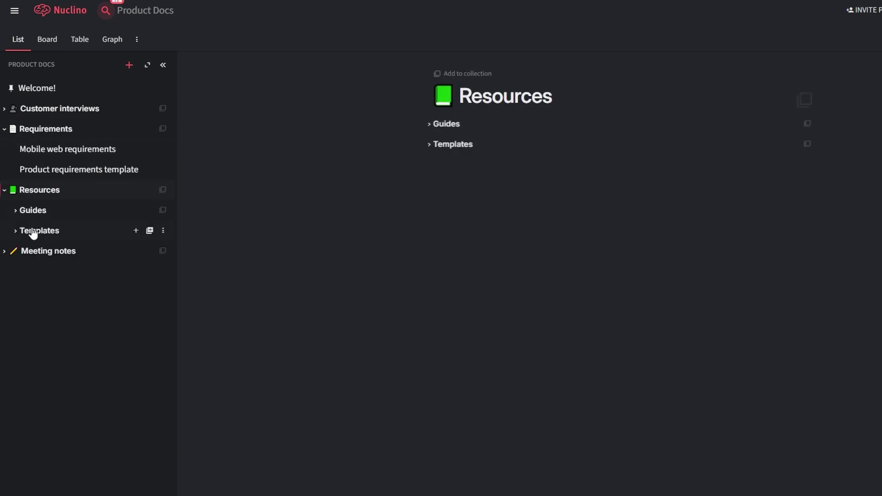
click(448, 128)
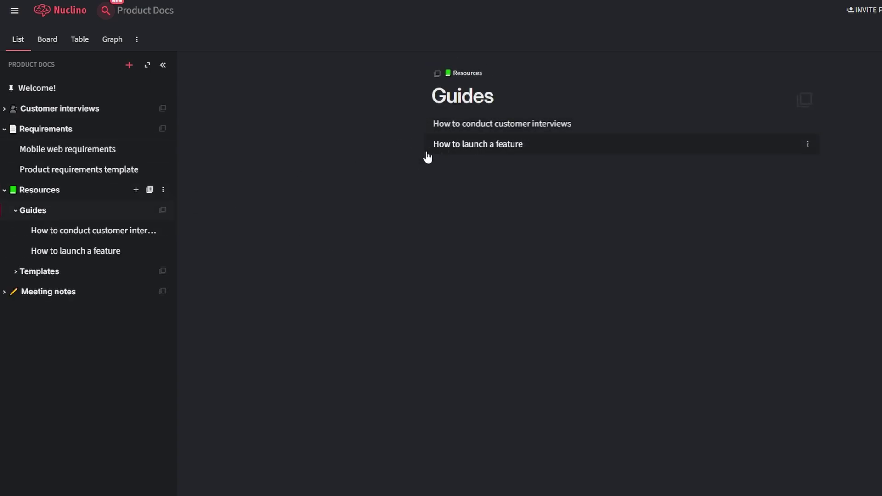
click(49, 271)
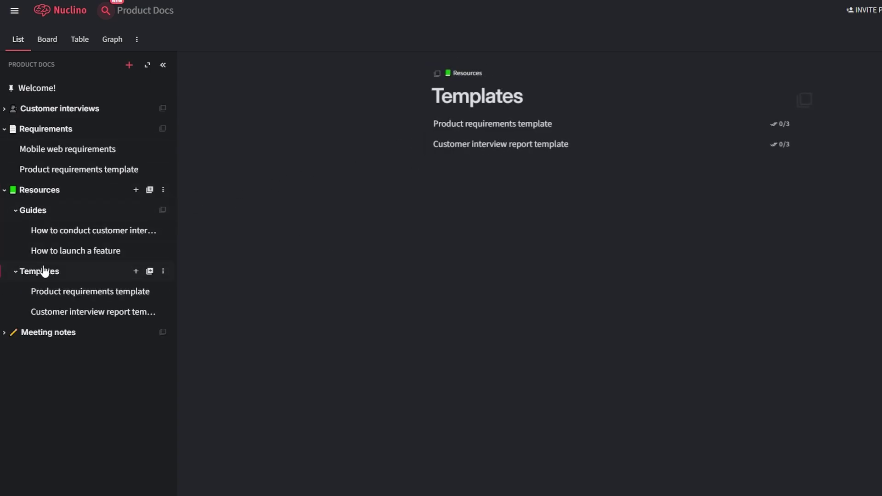
click(467, 123)
scroll(485, 209, down, 10)
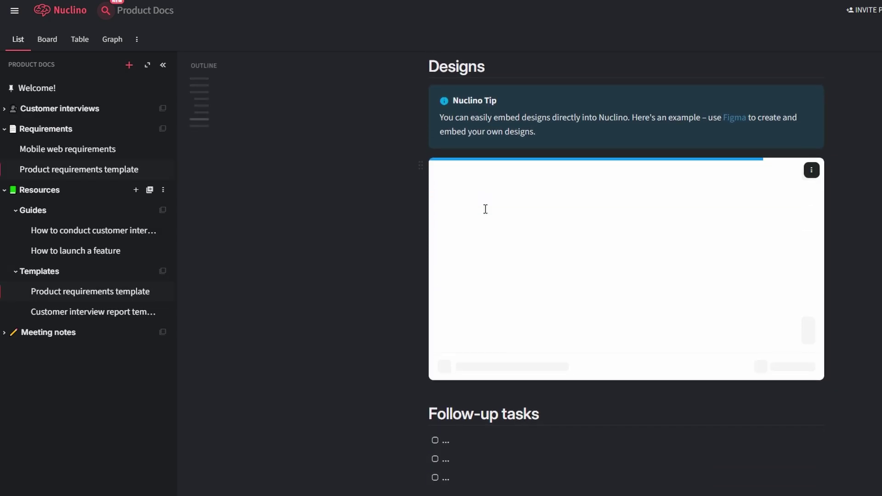
scroll(322, 177, up, 10)
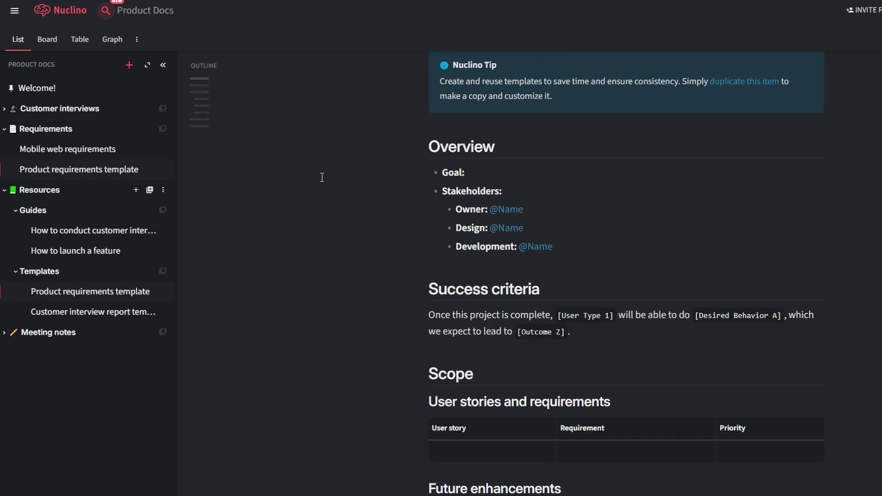
Switch to the Product Roadmap workspace and open the Ideas collection
click(13, 11)
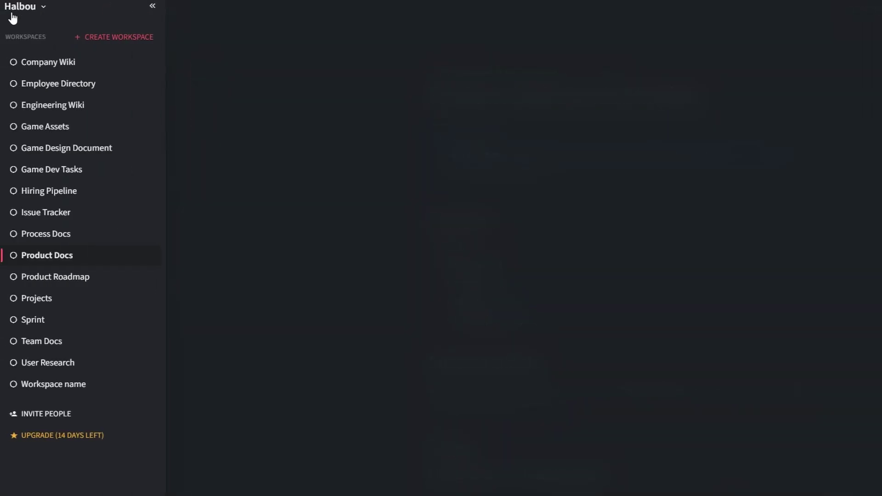
click(60, 284)
click(87, 257)
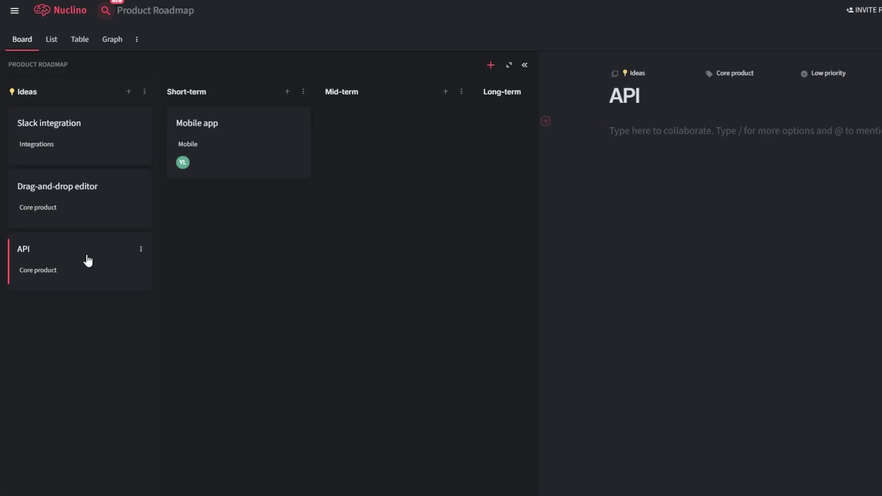
click(638, 74)
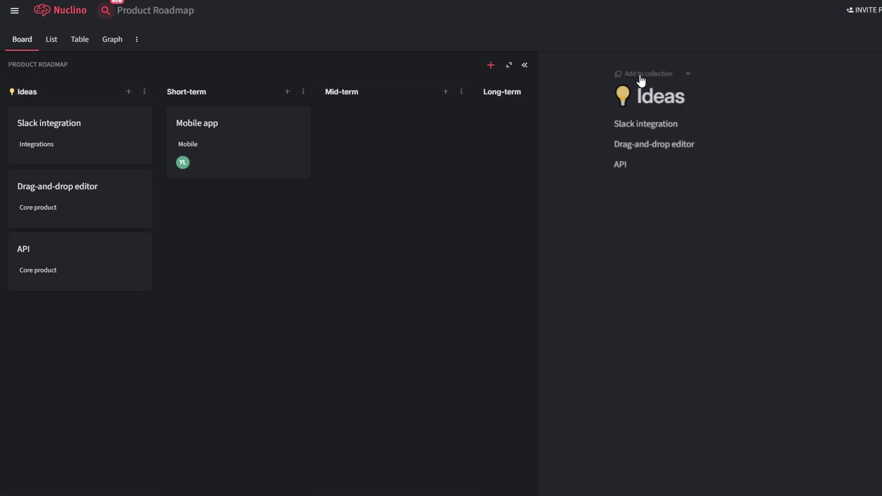
Insert a link to Mobile app in Slack integration, then show the roadmap as a list
click(640, 125)
click(602, 131)
click(646, 135)
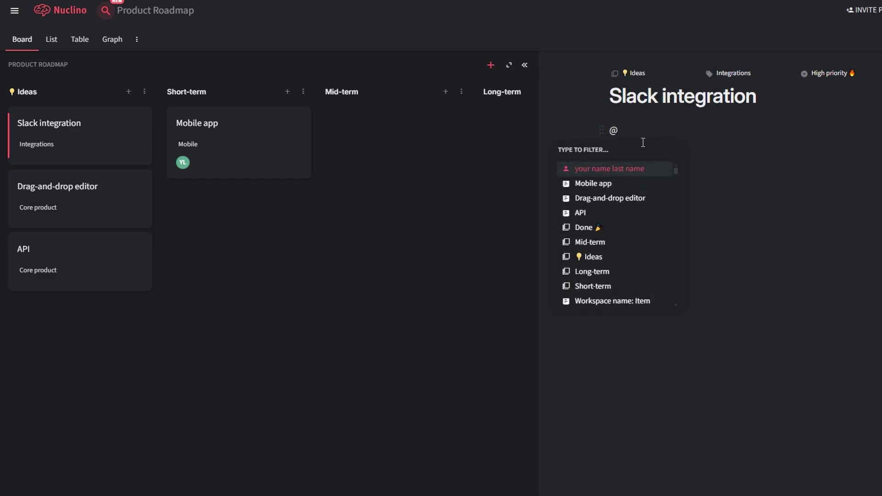
click(627, 183)
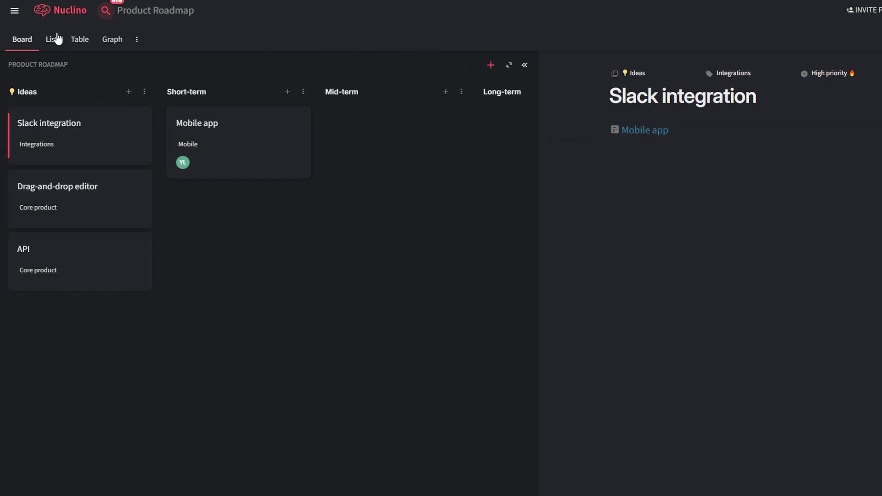
click(50, 39)
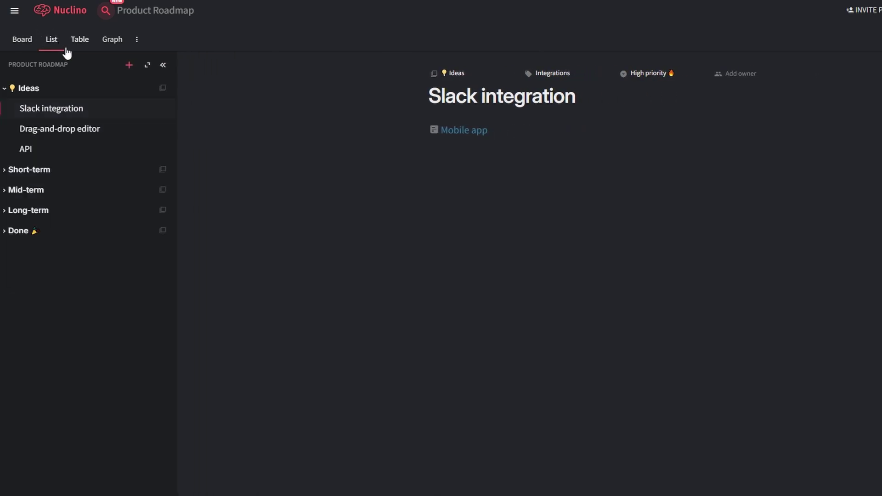
Show the roadmap in Graph view, inspect the Done and Long-term nodes, then list workspaces
click(80, 41)
click(110, 40)
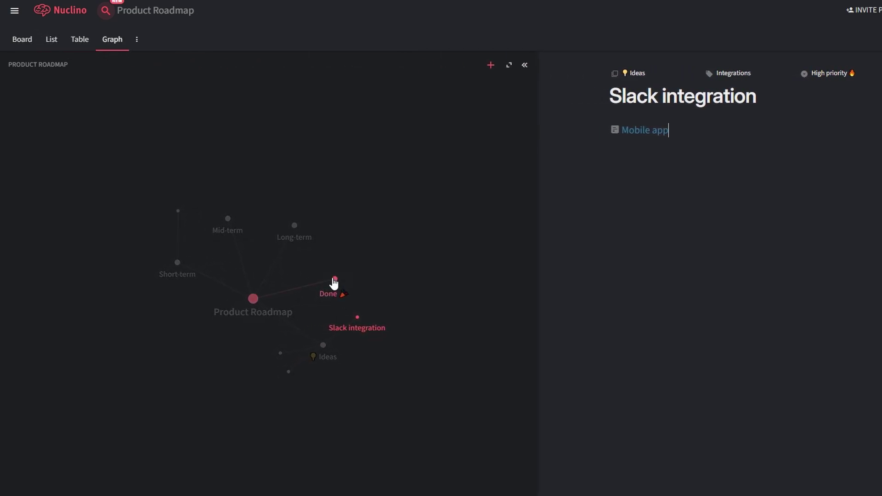
click(334, 281)
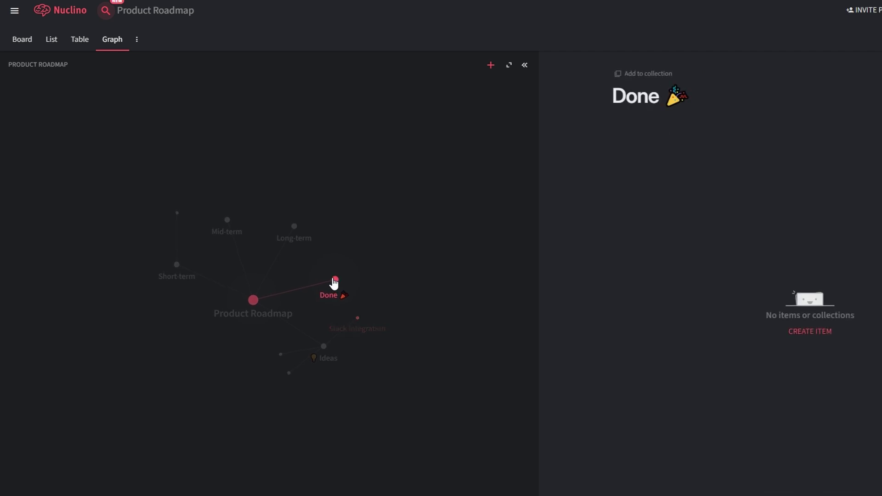
click(293, 236)
click(14, 10)
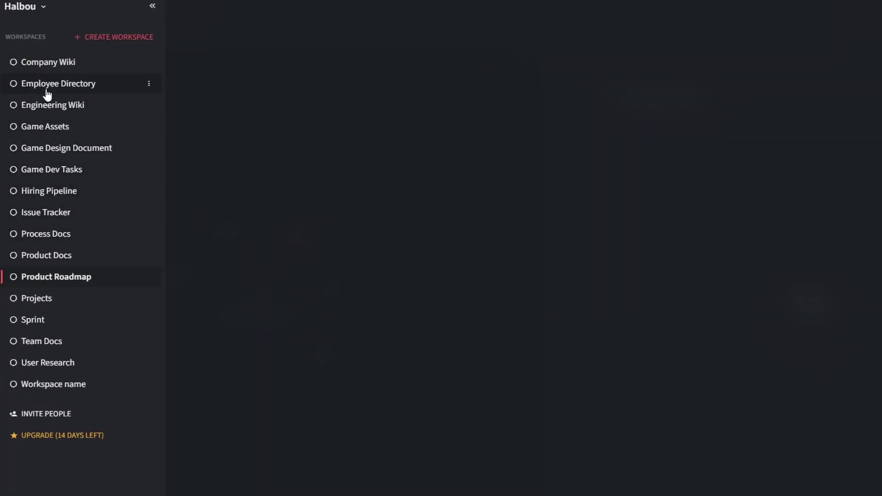
Switch to the User Research workspace and view it as a board
click(59, 363)
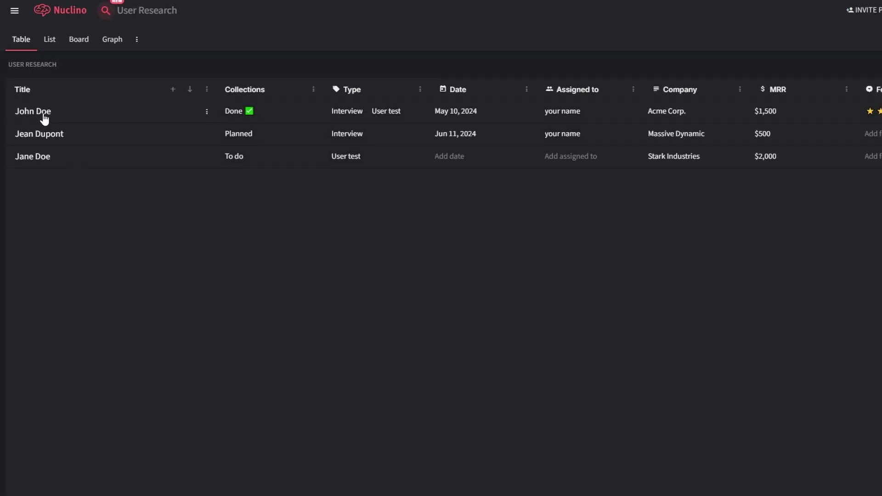
click(50, 41)
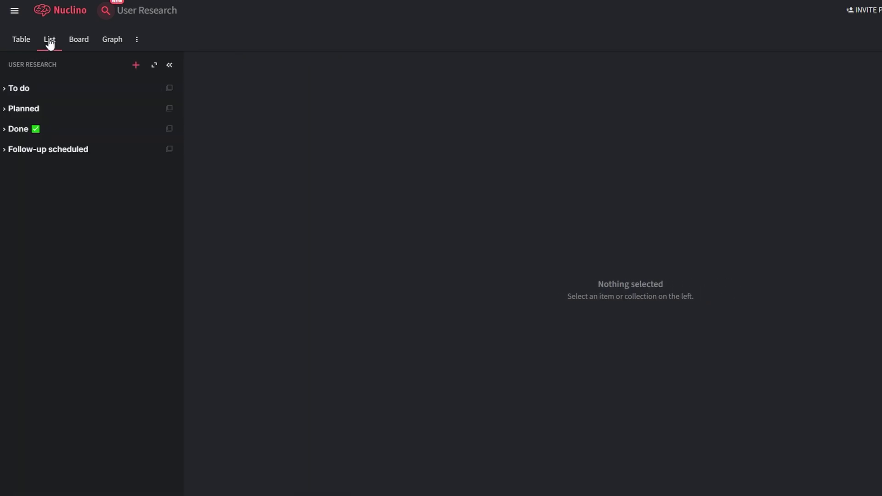
click(74, 41)
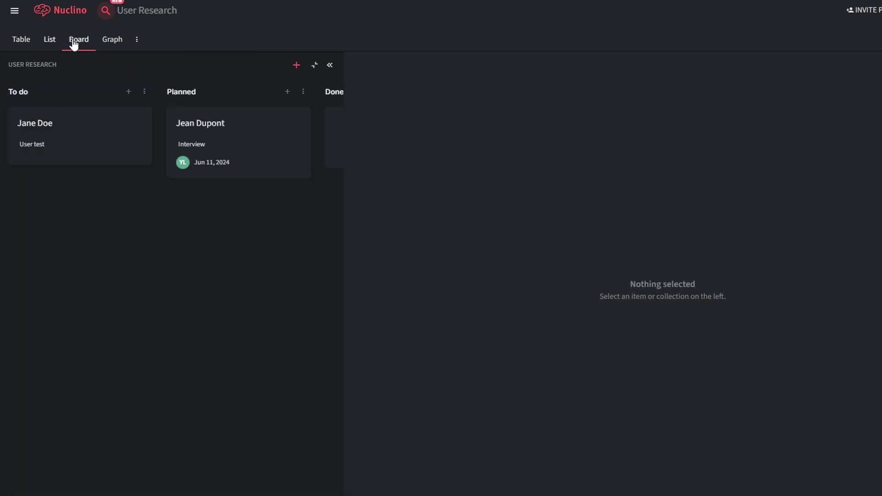
Give the Acme Corp. interview a three-star Feedback Score
click(202, 144)
click(378, 146)
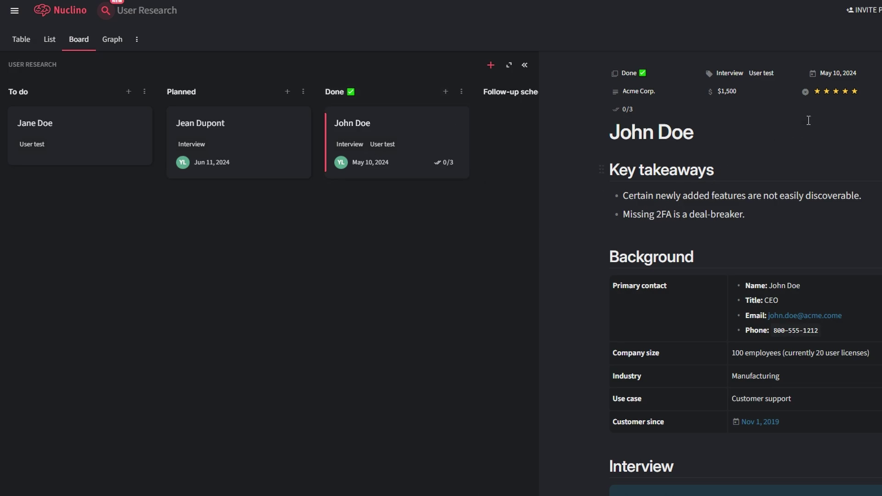
click(856, 92)
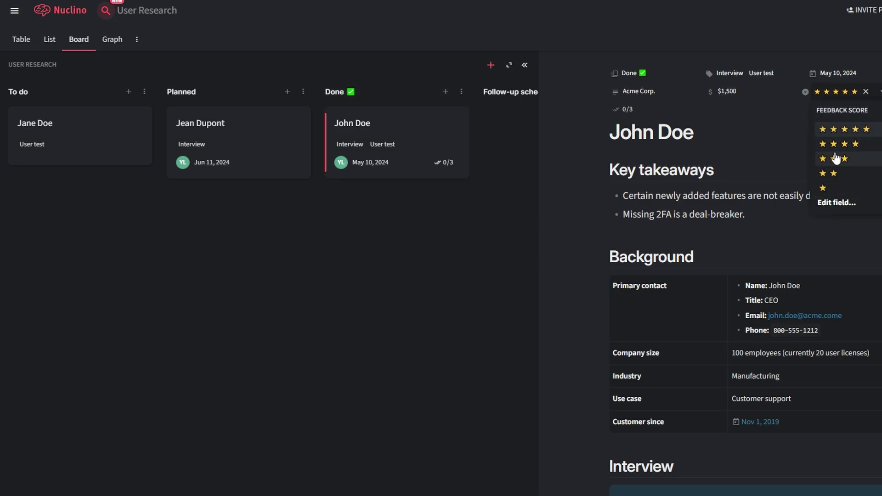
click(836, 158)
Select the Key takeaways bullets, browse Sidekick's AI actions, then dismiss the panel
drag(752, 215, 624, 198)
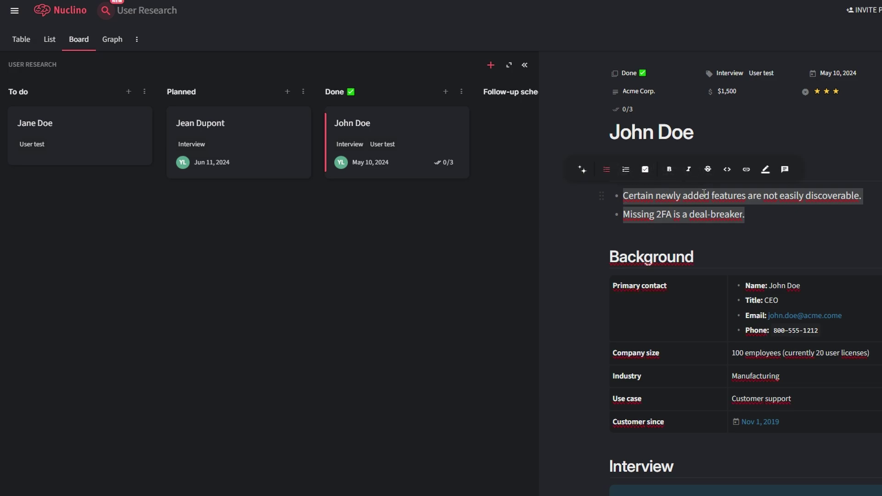
click(582, 170)
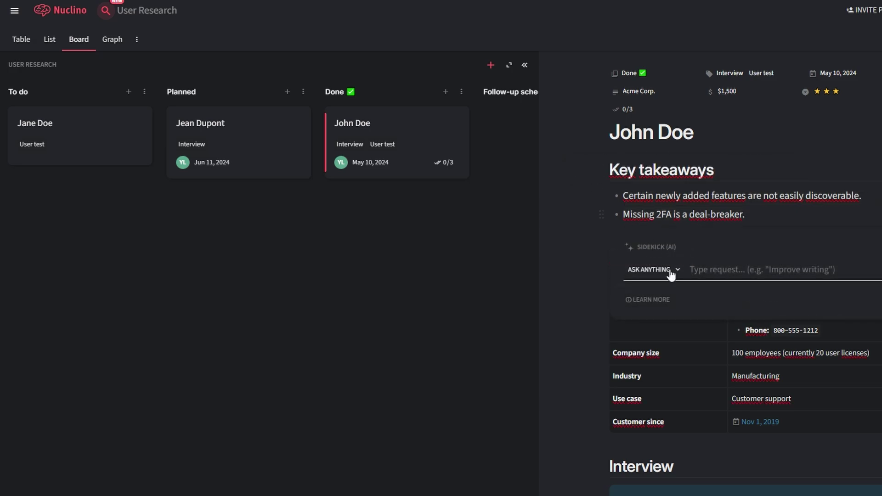
click(667, 271)
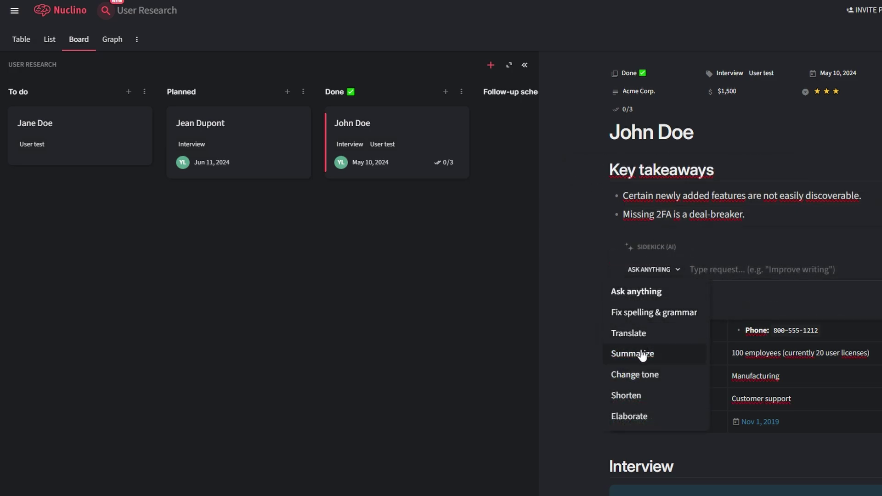
key(Escape)
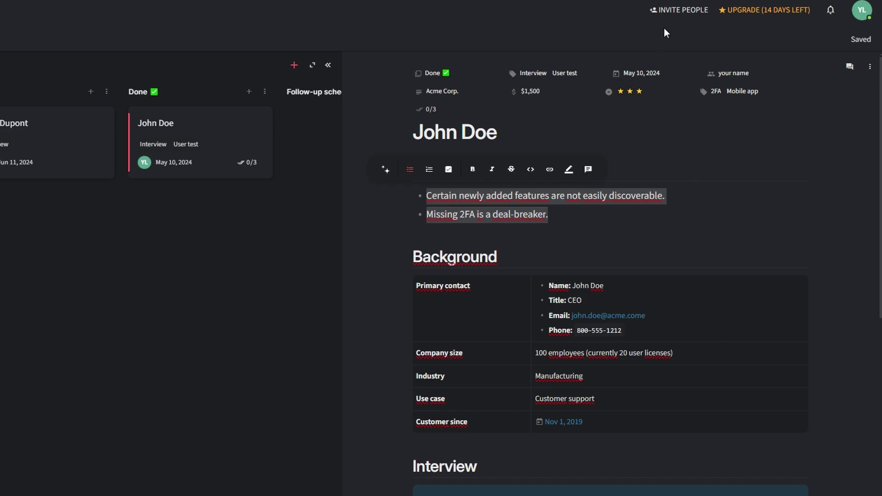
Start inviting team members by e-mail and make the first invitee a Guest
click(680, 10)
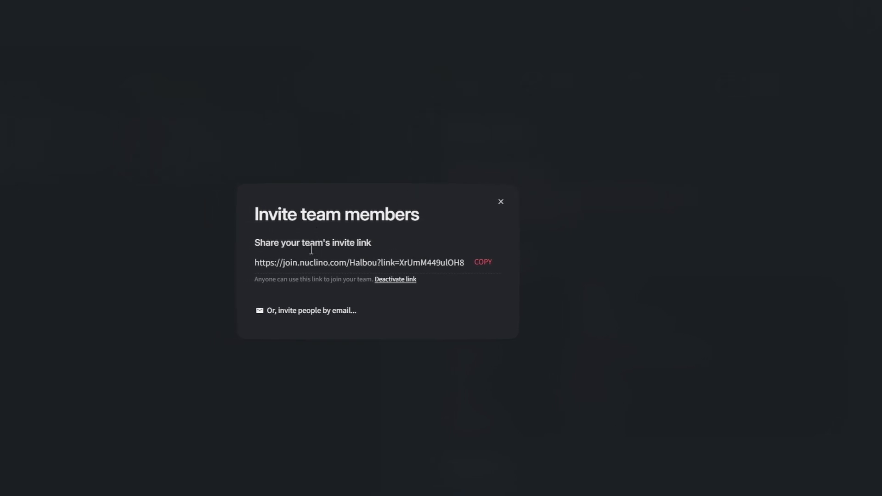
click(301, 311)
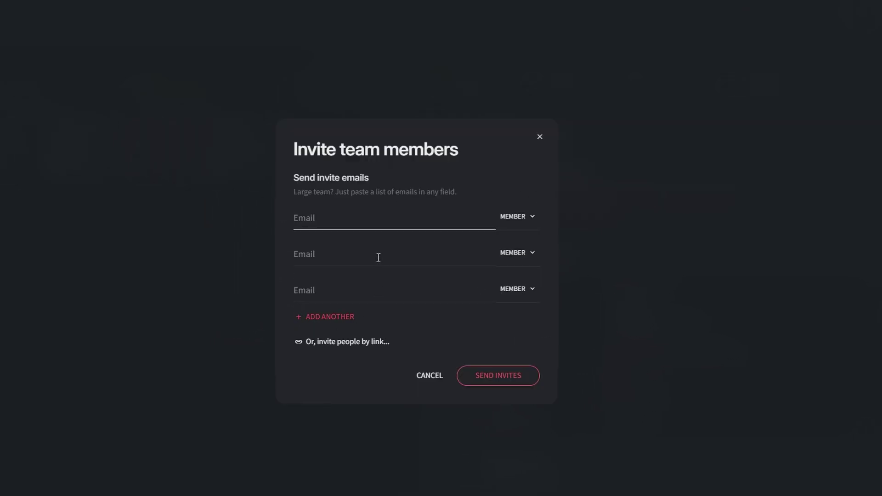
click(377, 341)
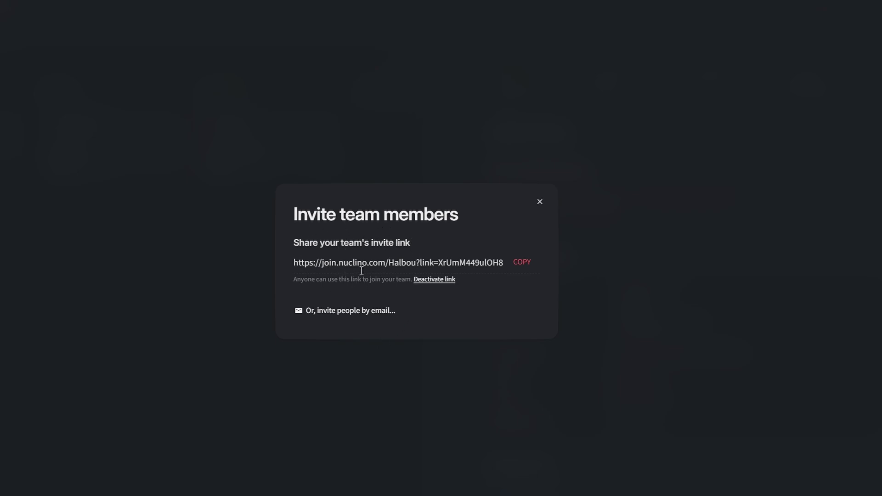
click(307, 303)
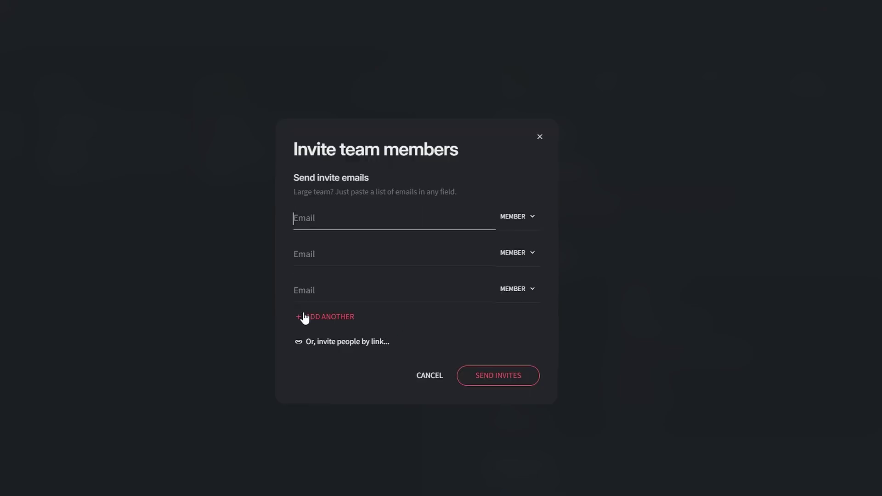
click(510, 217)
click(504, 285)
click(368, 225)
click(322, 254)
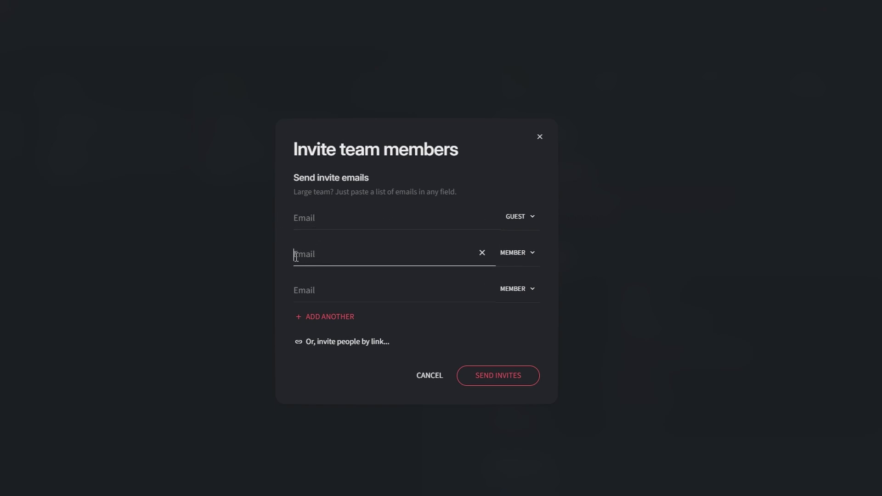
Add a fourth invitee and set roles: fourth Guest, third Member, second Admin
click(294, 327)
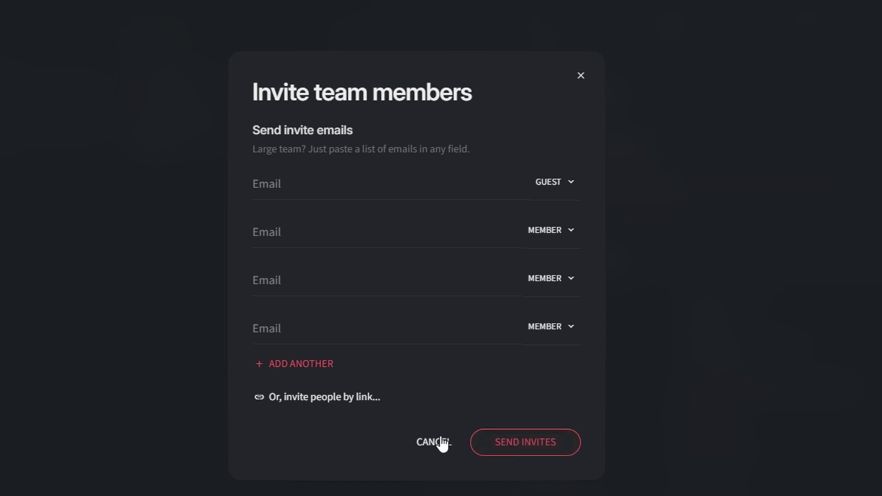
click(541, 330)
click(528, 421)
click(548, 279)
click(530, 360)
click(554, 237)
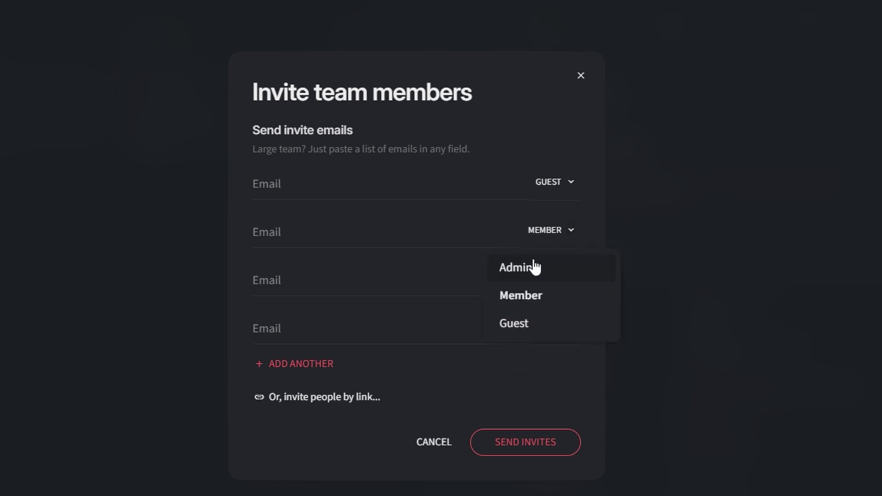
click(530, 267)
click(546, 243)
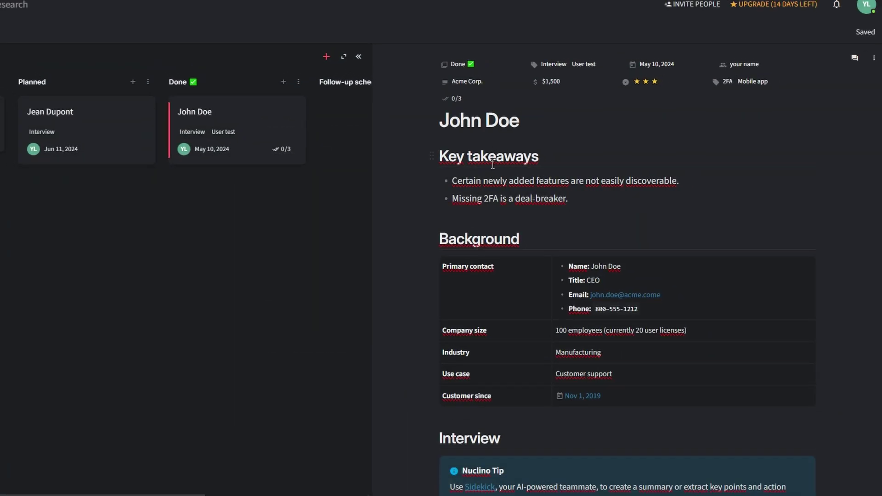
Shorten the heading to 'Key', the title to 'Doe', and set the amount to $1,111
double_click(505, 154)
key(BackSpace)
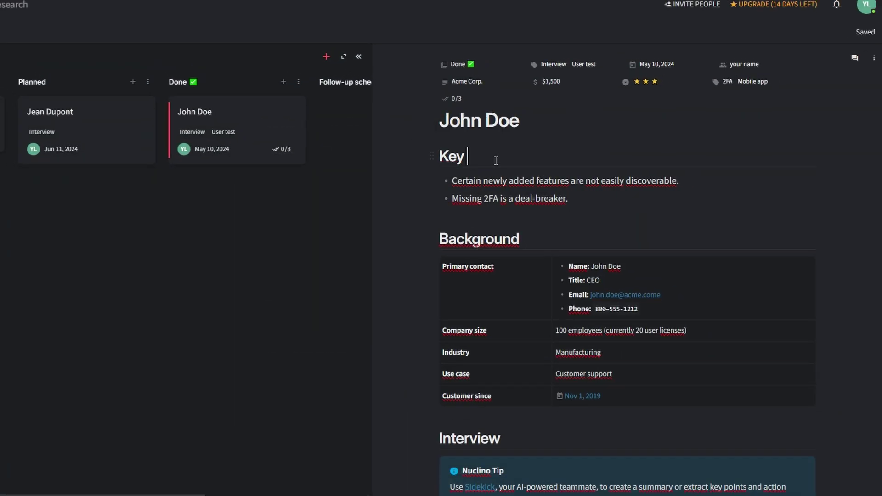
double_click(460, 119)
key(BackSpace)
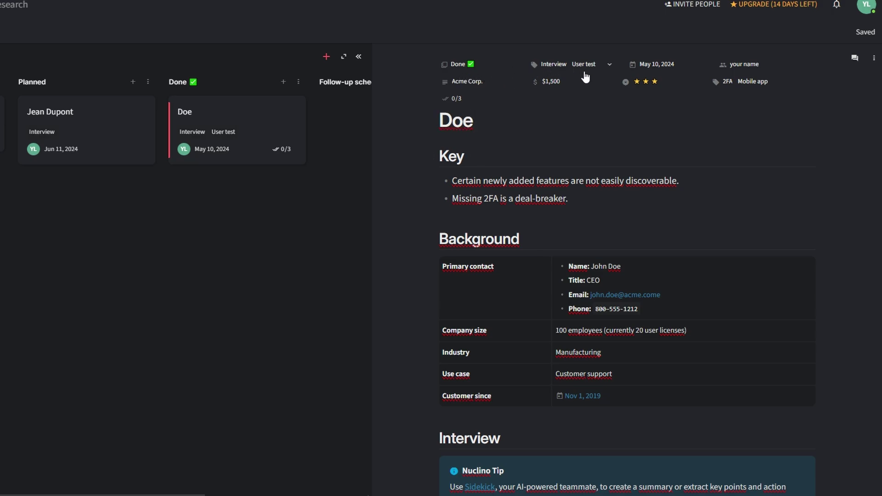
click(549, 81)
text(1111)
click(569, 122)
Open and close the tag editor, then try repositioning the Interview section
click(752, 85)
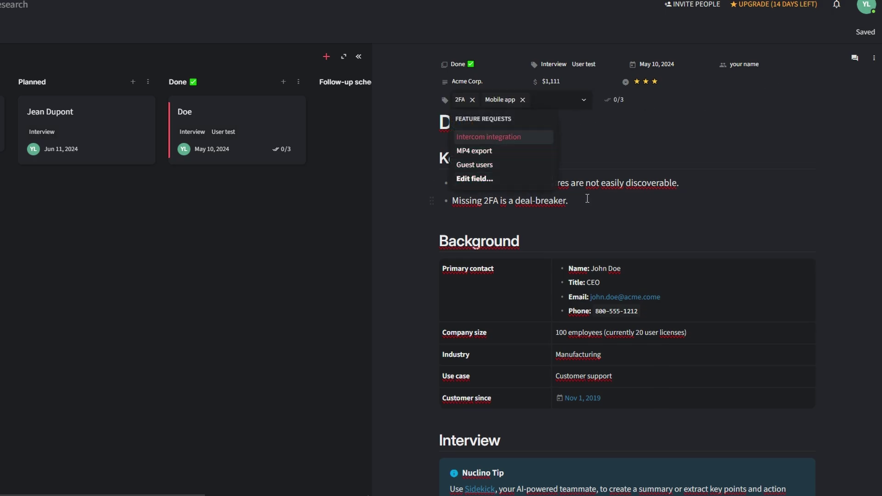
click(642, 144)
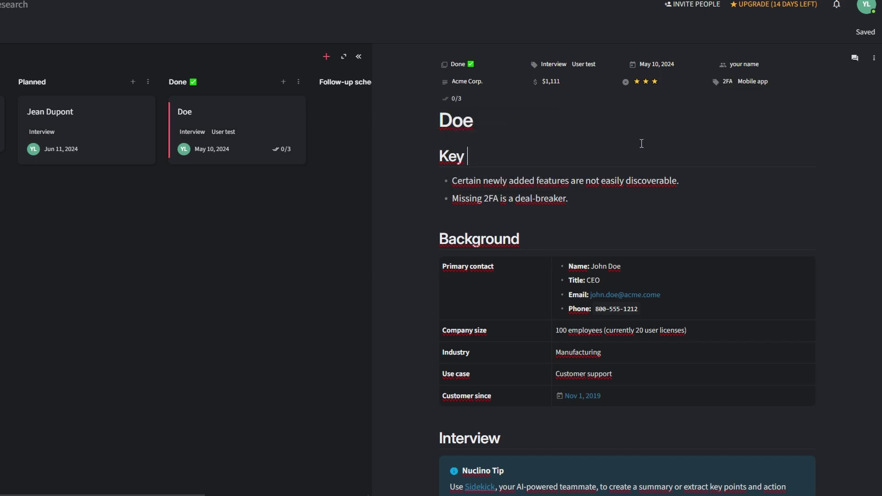
scroll(520, 244, down, 3)
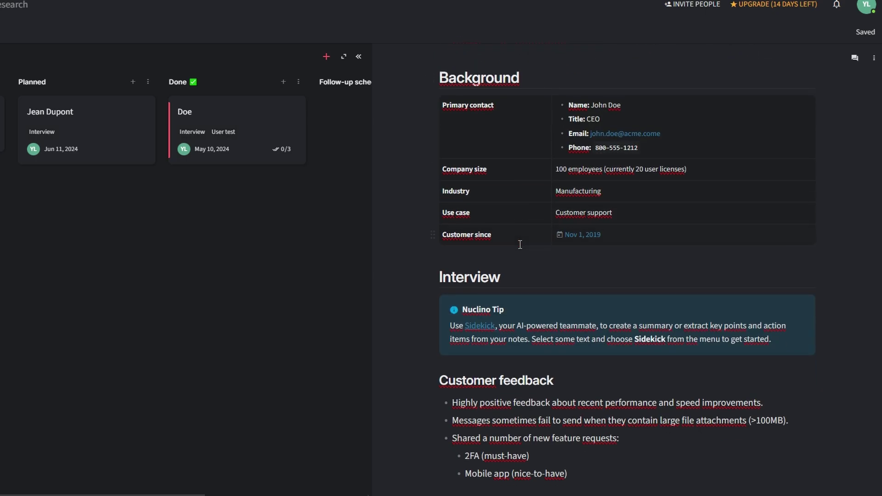
drag(499, 276, 433, 252)
drag(422, 287, 439, 262)
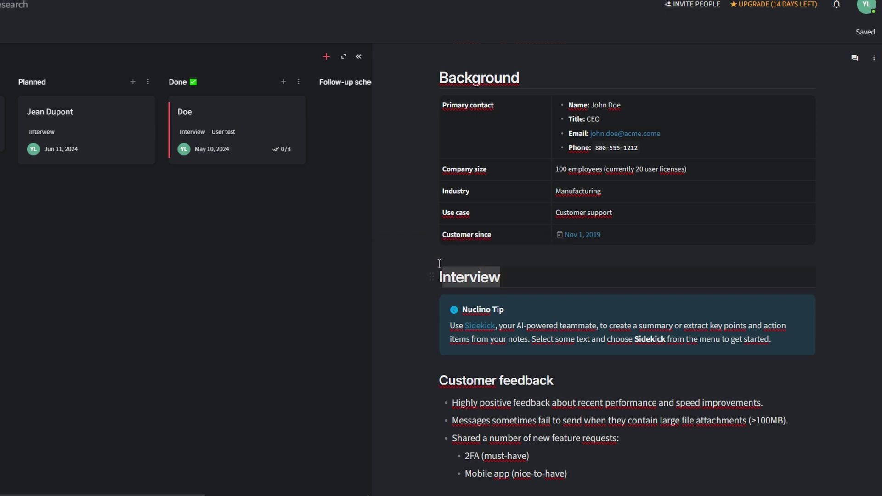
click(623, 168)
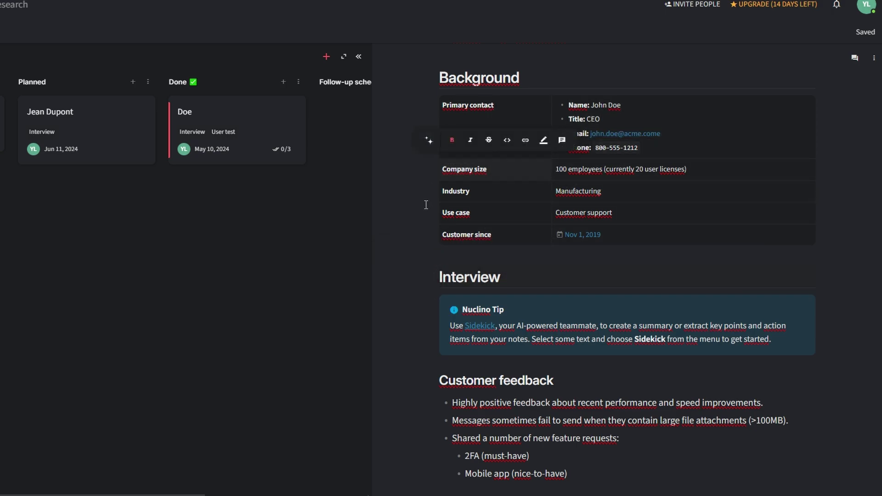
View and close the item's activity and comments, then return to the Key heading
scroll(406, 254, down, 1)
scroll(407, 253, down, 3)
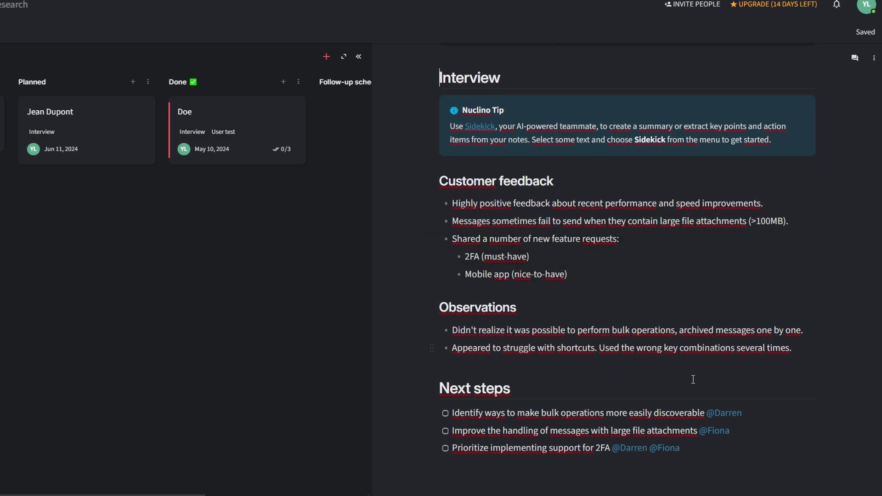
scroll(701, 367, up, 1)
scroll(700, 367, up, 3)
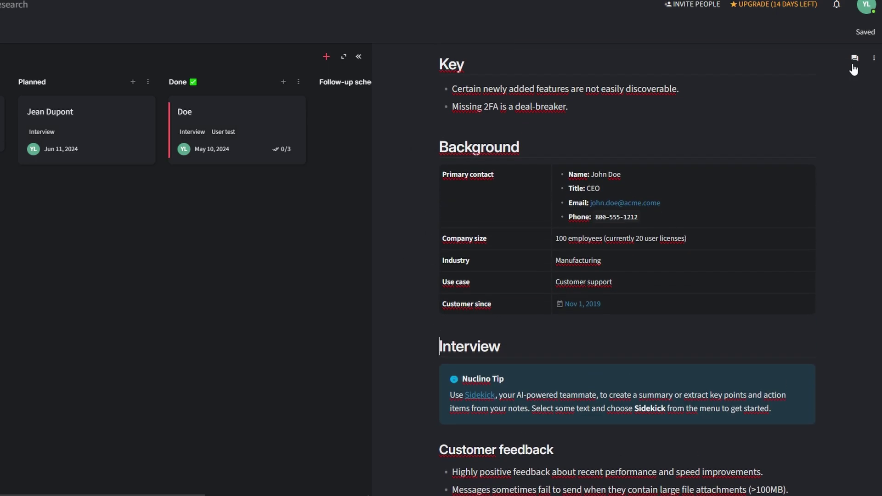
click(855, 61)
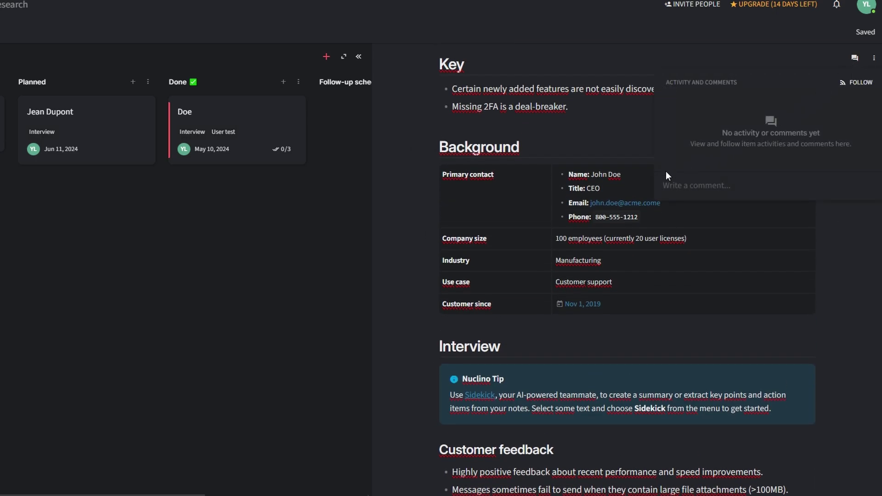
click(648, 174)
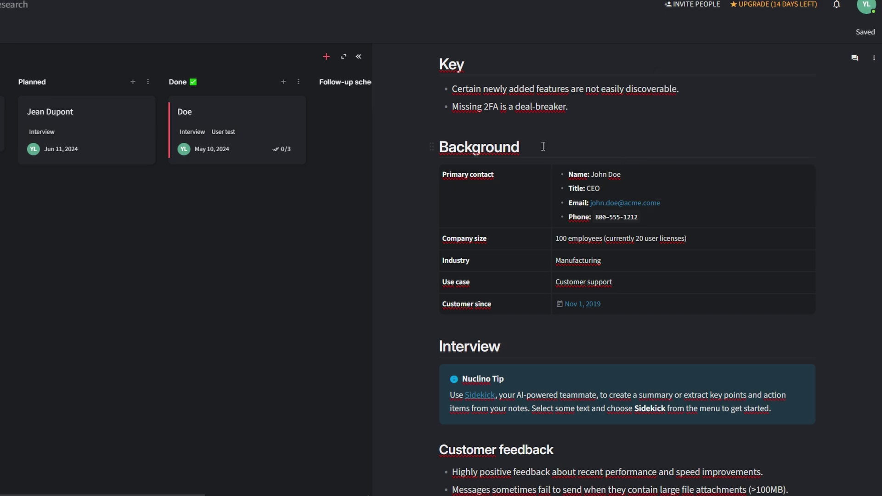
scroll(543, 146, up, 2)
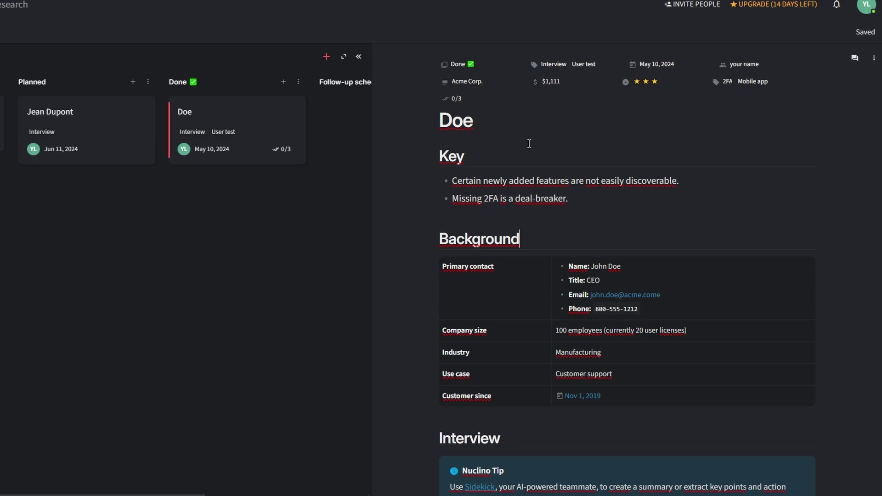
click(501, 156)
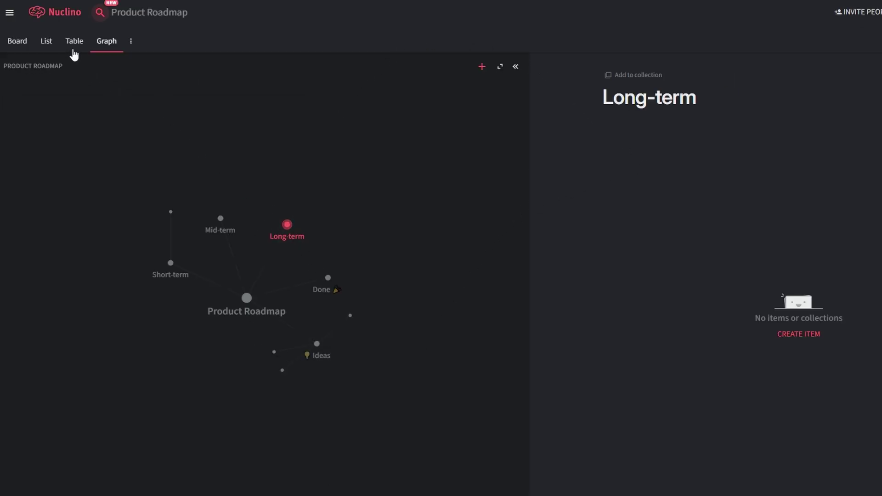
Browse Mid-term in list view, open API from table view, then return to board view
click(46, 42)
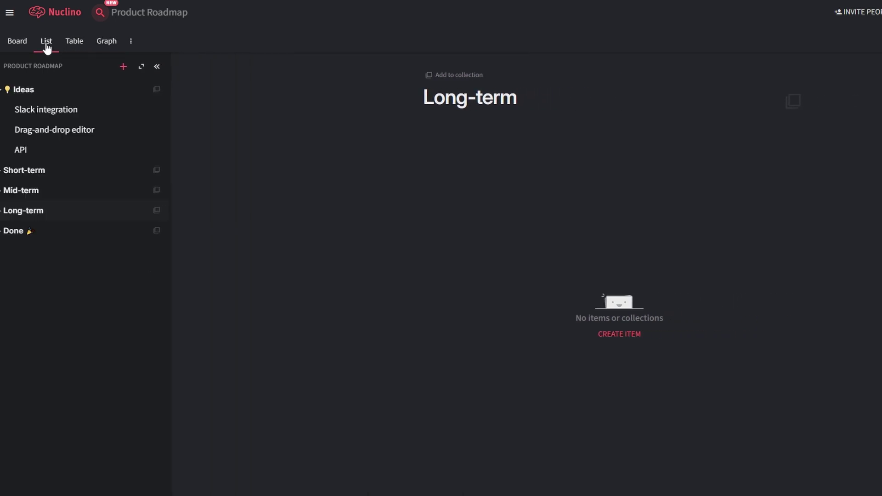
click(44, 190)
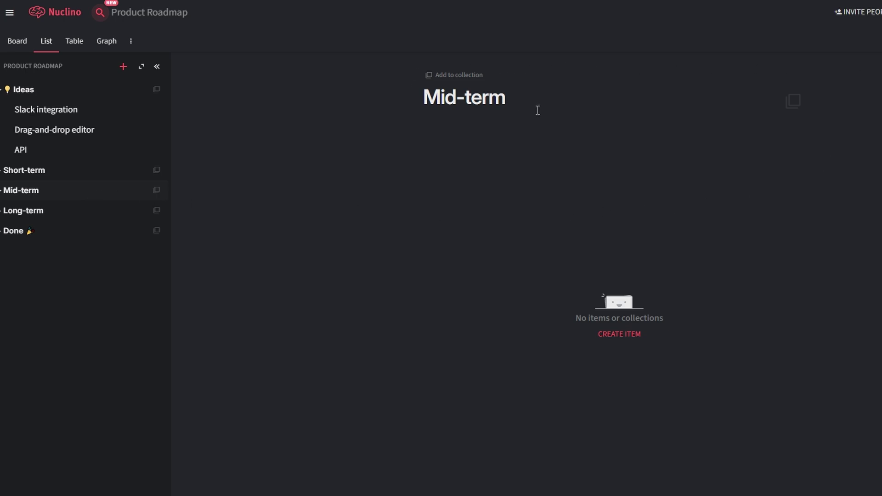
click(83, 48)
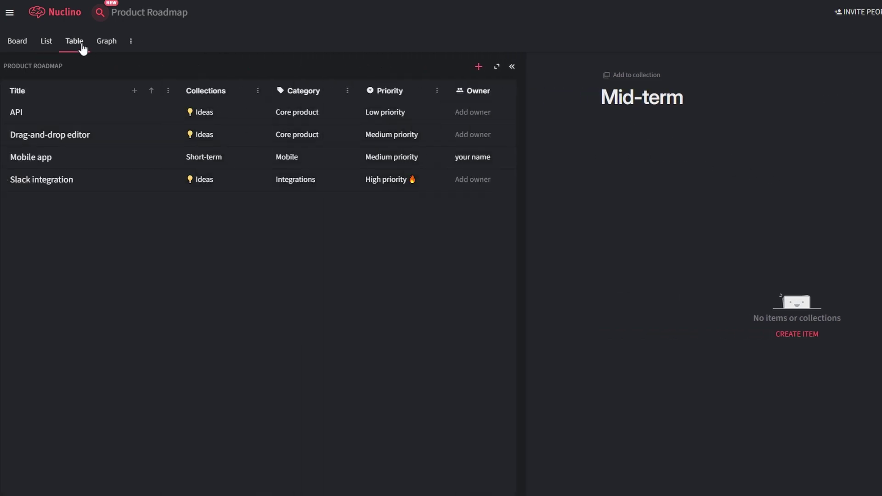
click(37, 136)
key(Up)
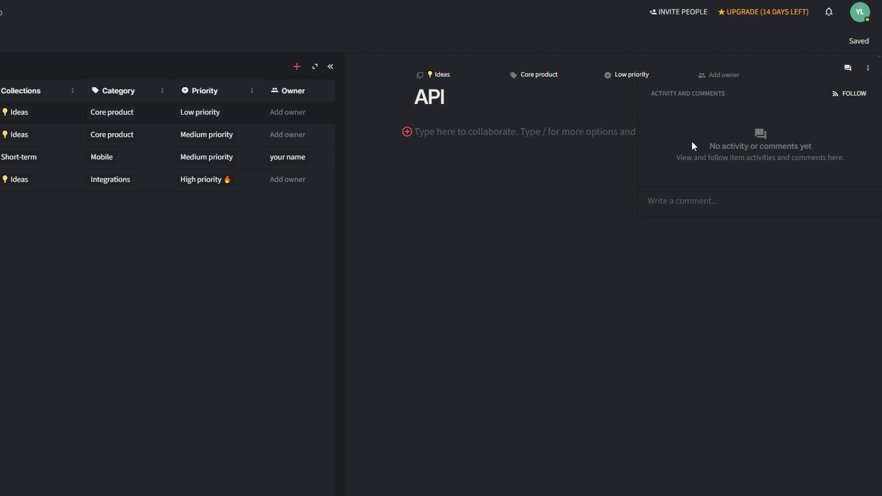
click(24, 41)
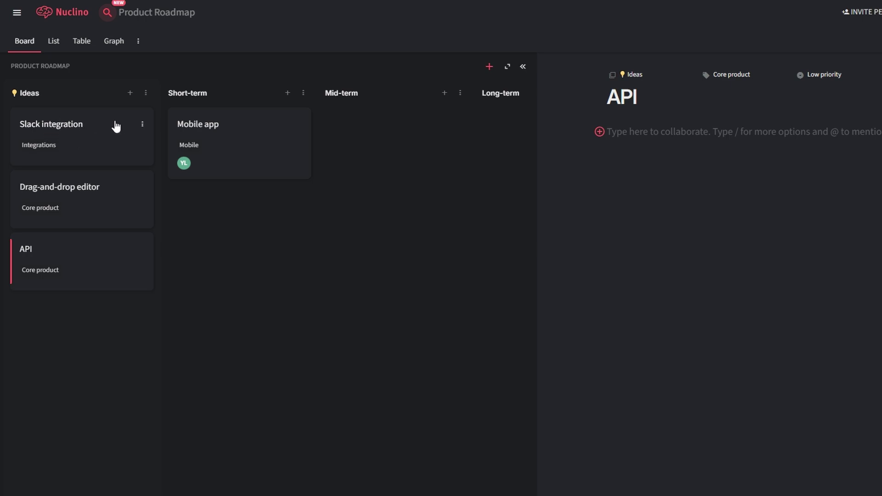
Drag the Drag-and-drop editor card to the top of the Ideas column
drag(83, 212, 79, 144)
drag(197, 144, 38, 344)
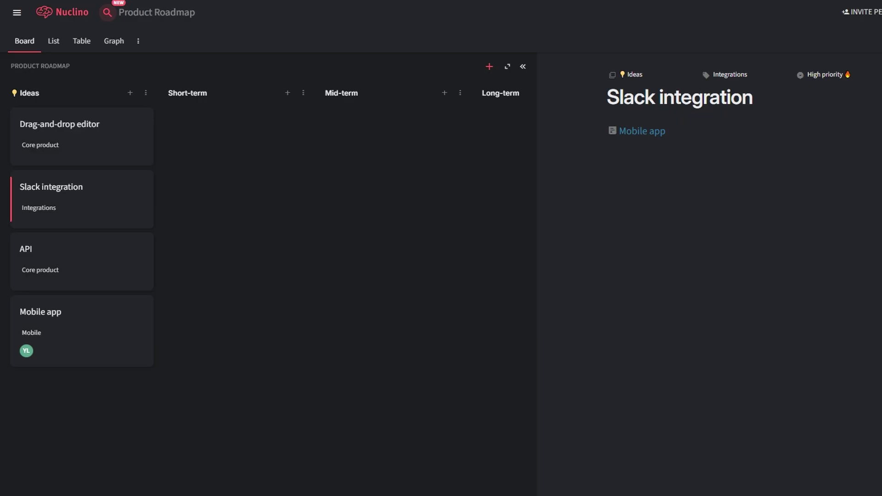
Show the roadmap in graph view, spreading out the Product Roadmap, Ideas, Slack integration and Mobile app nodes
click(113, 43)
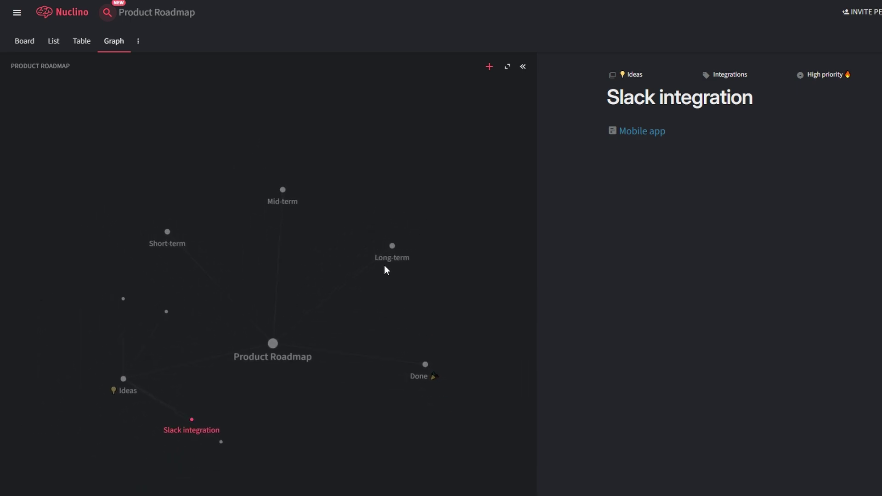
drag(268, 350, 305, 223)
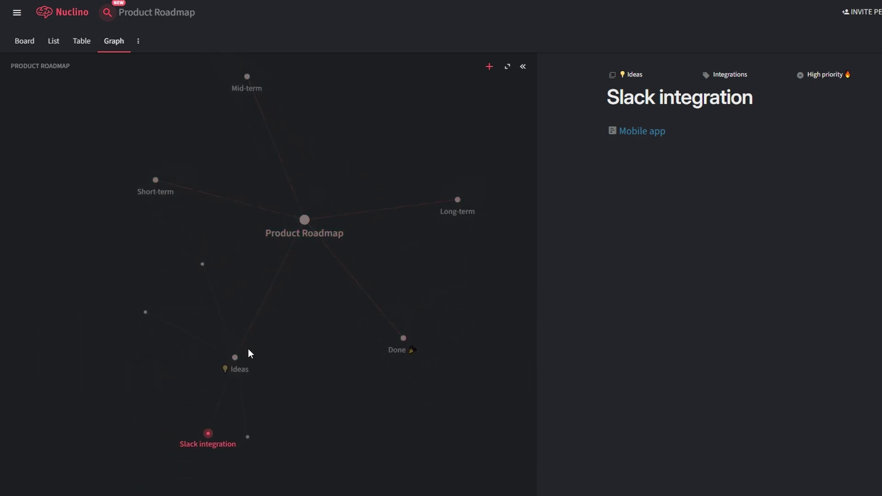
drag(233, 363, 159, 339)
drag(186, 413, 73, 371)
drag(213, 392, 280, 377)
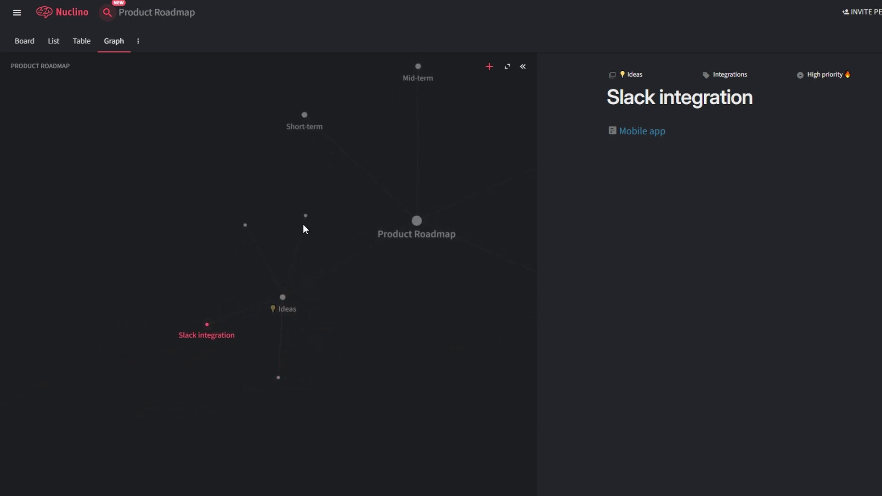
drag(307, 228, 355, 396)
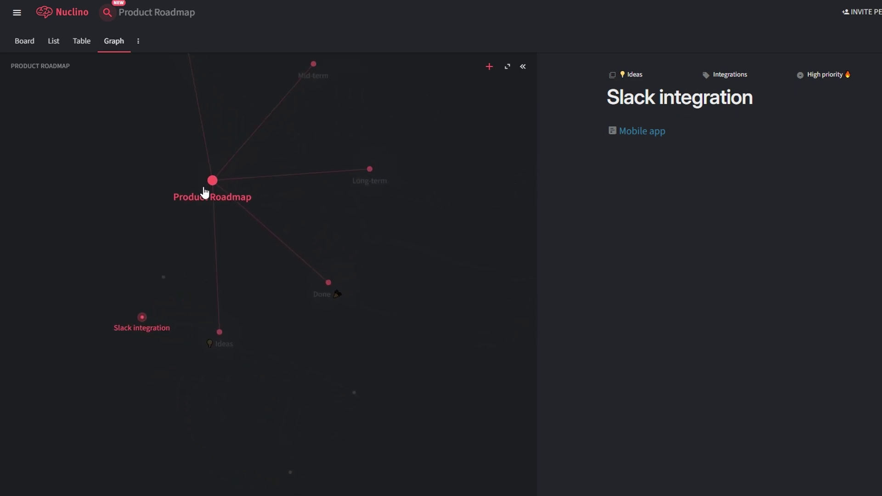